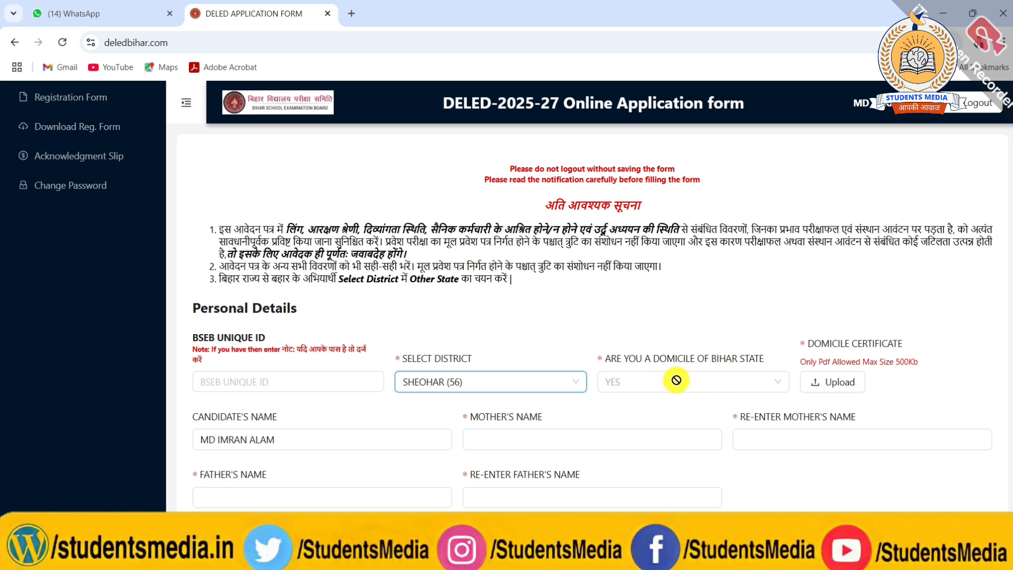
Examine the Personal Details fields for district, domicile certificate, parents' names, date of birth and current age.
scroll(674, 380, "down", 1)
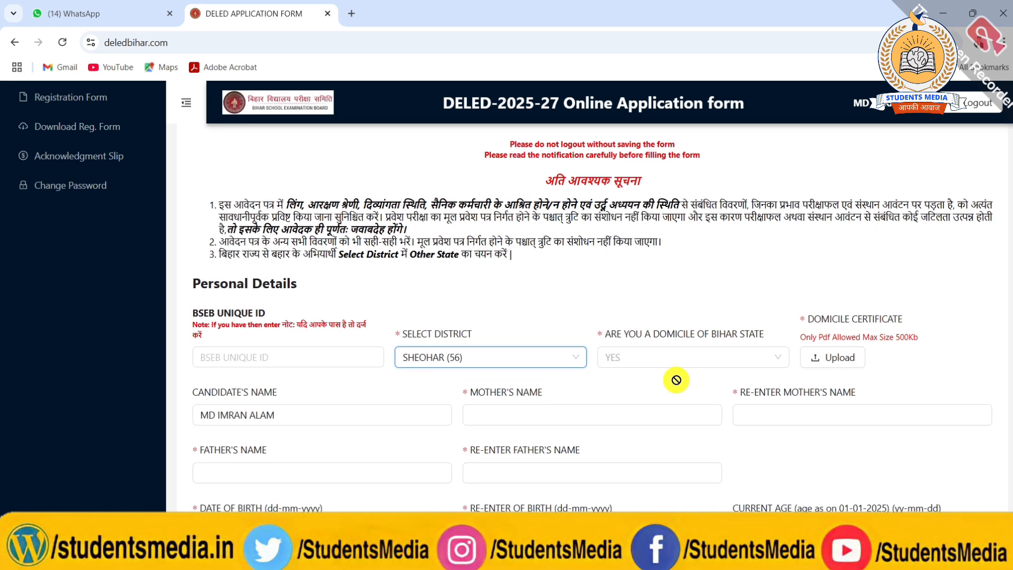
left_click(513, 359)
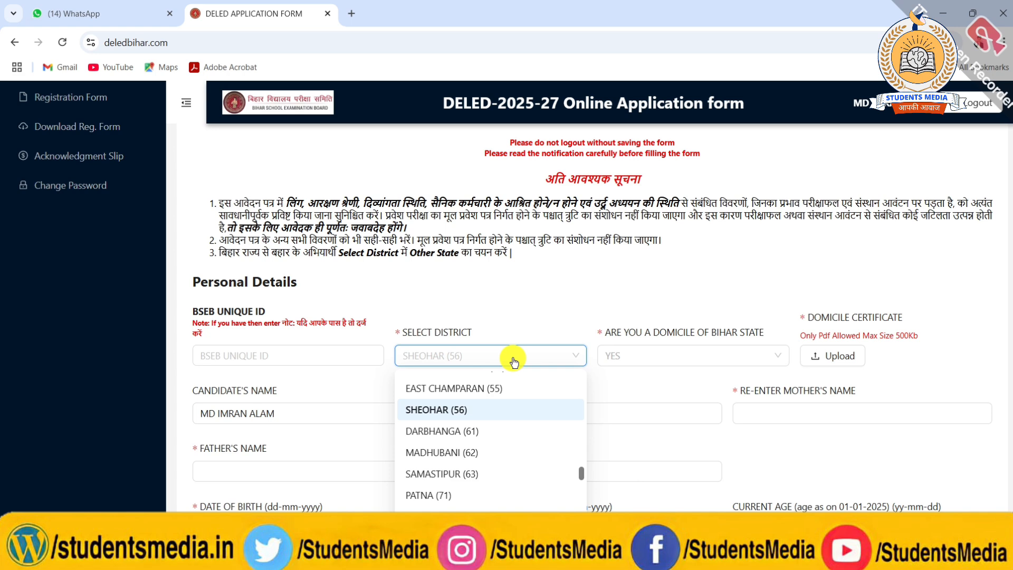
left_click(514, 360)
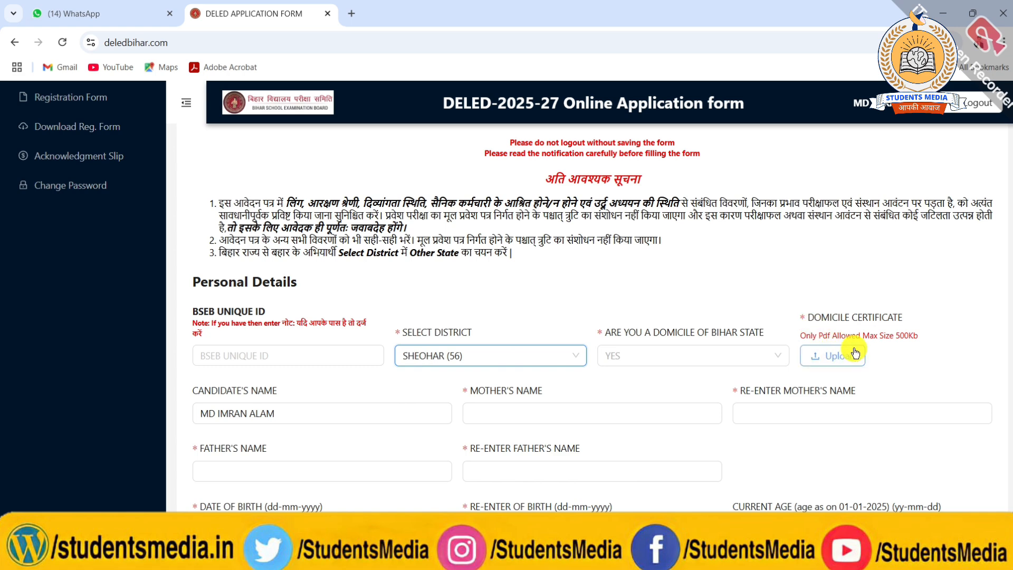
scroll(832, 353, "down", 1)
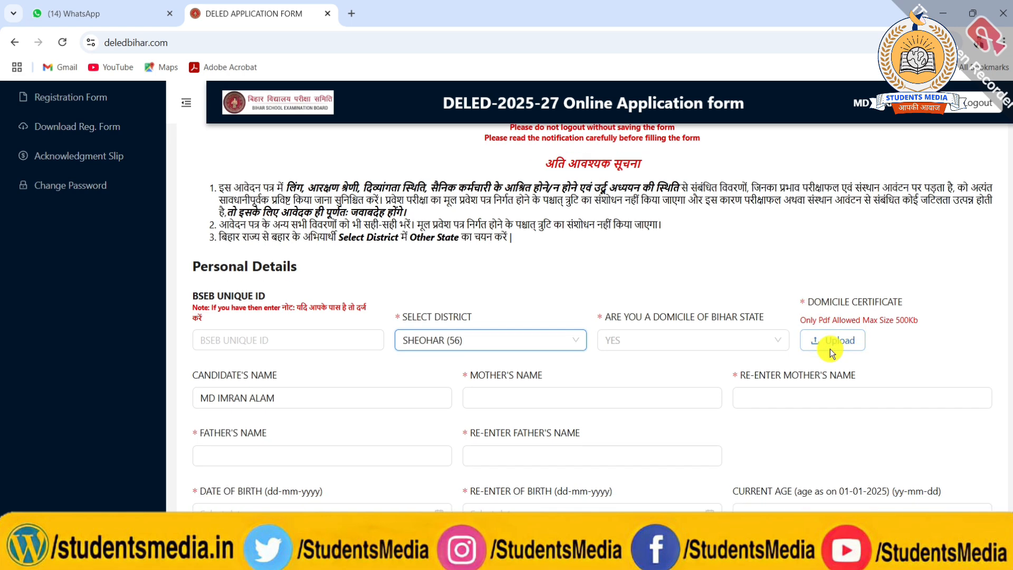
scroll(664, 342, "down", 2)
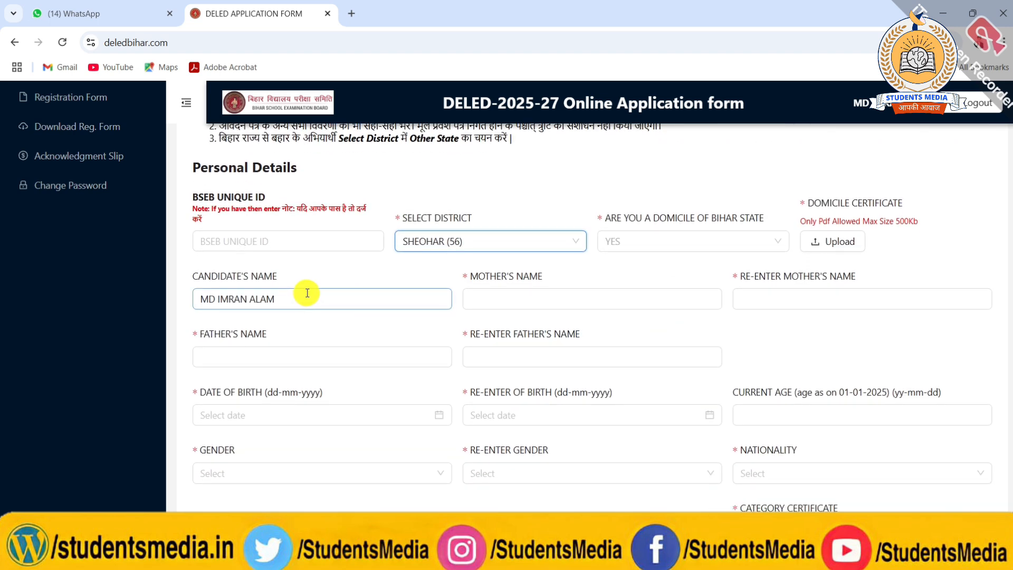
left_click(473, 296)
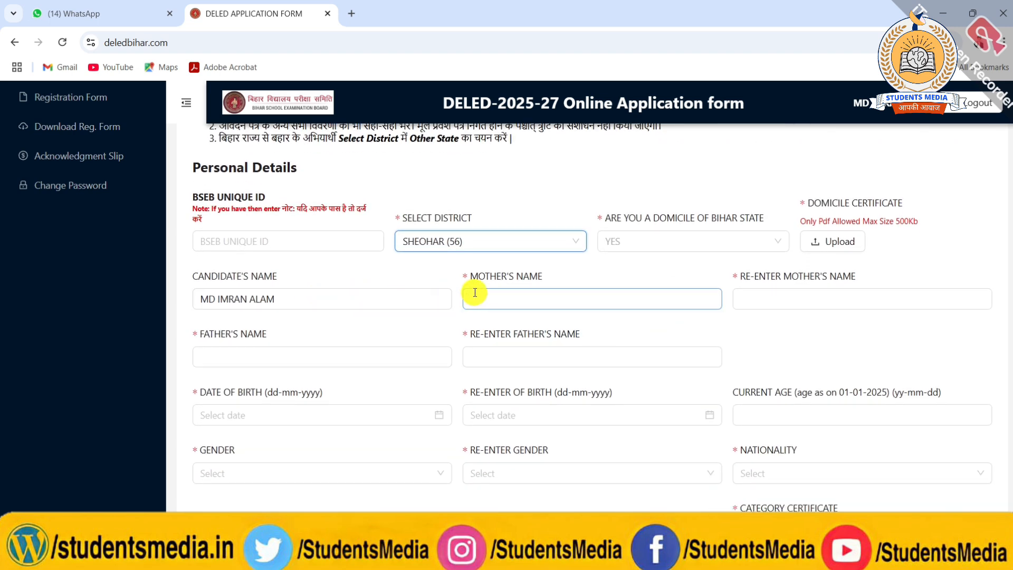
left_click(736, 296)
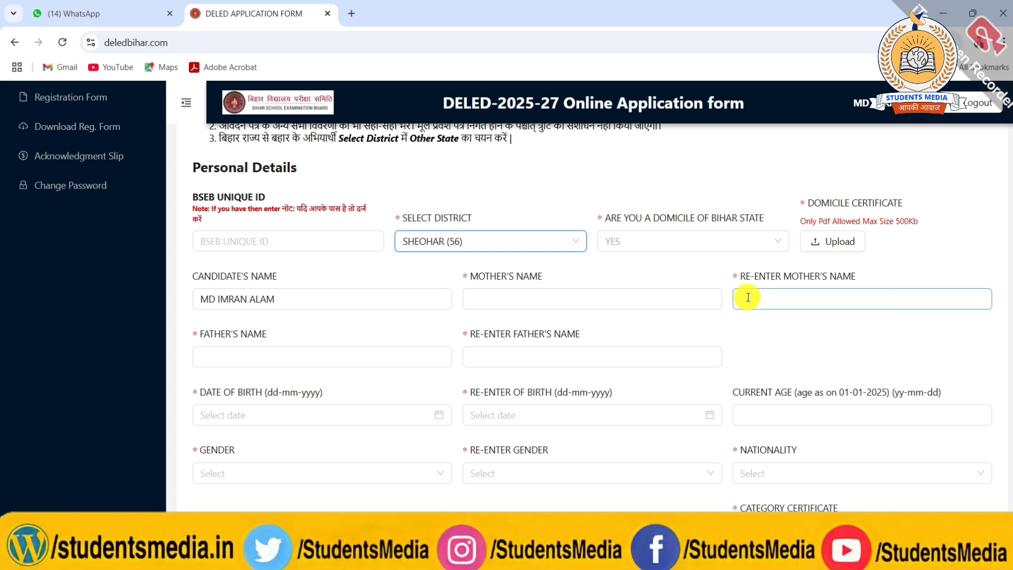
left_click(386, 364)
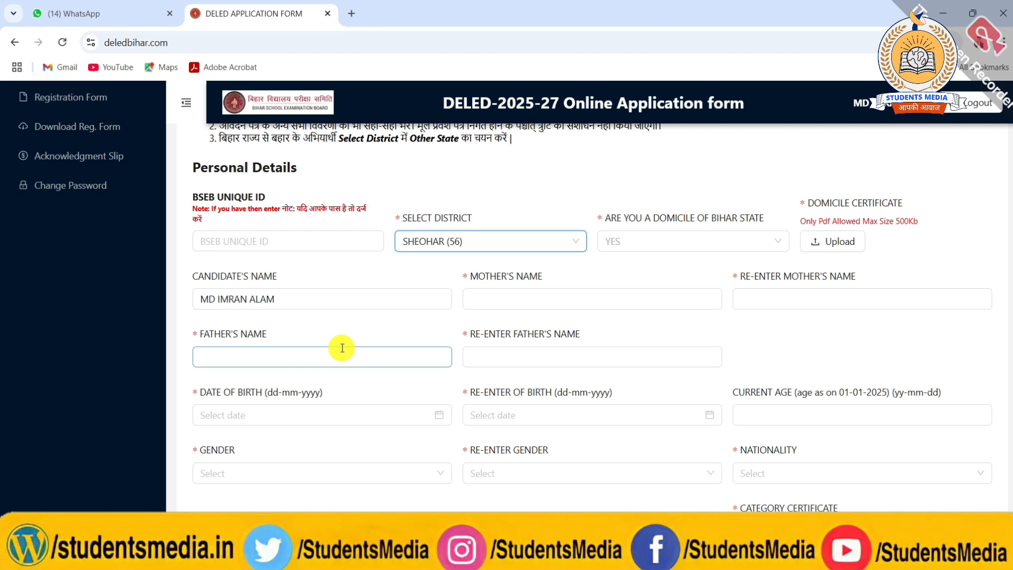
scroll(317, 332, "down", 1)
left_click(493, 292)
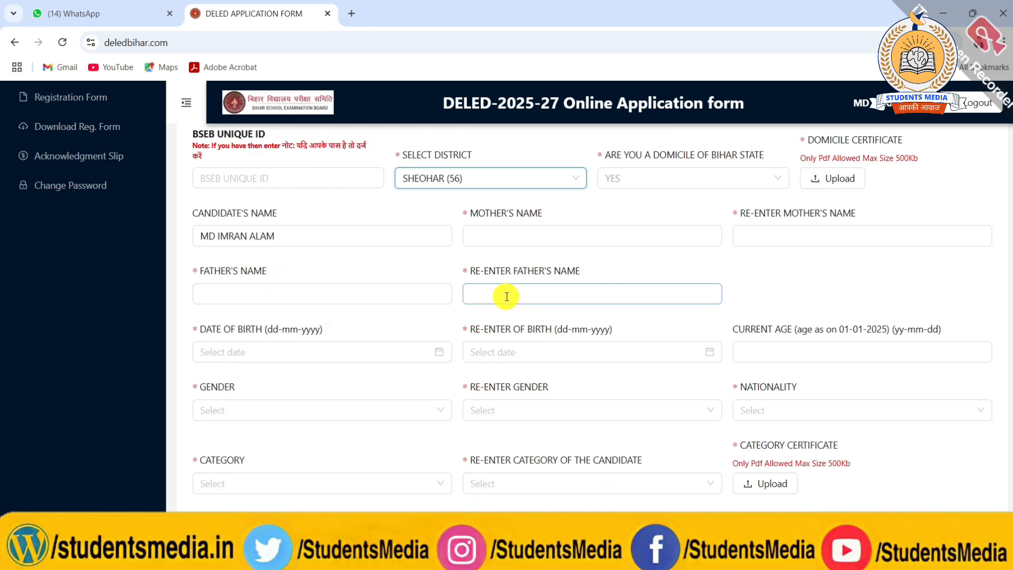
scroll(359, 306, "down", 1)
left_click(256, 297)
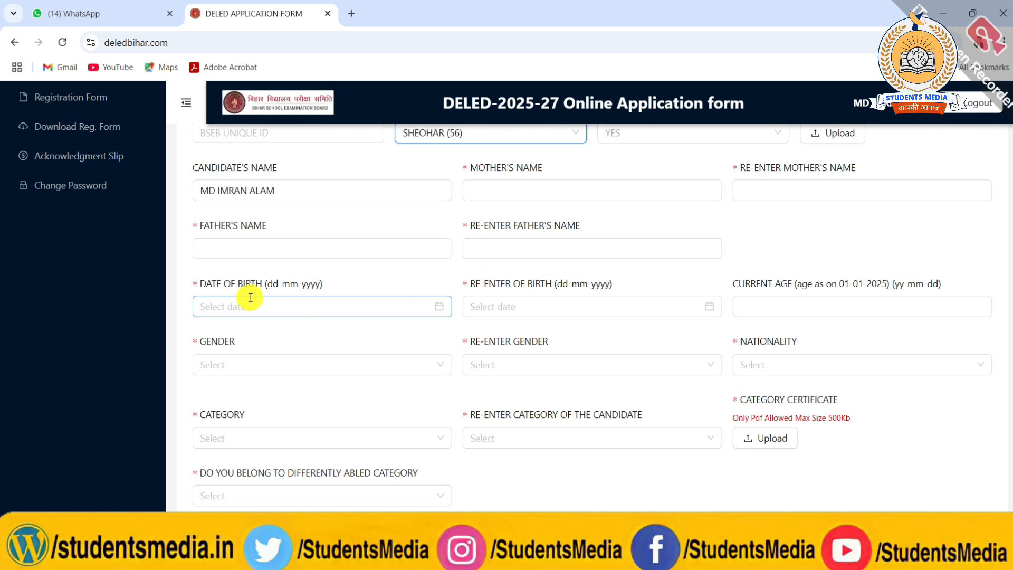
left_click(497, 301)
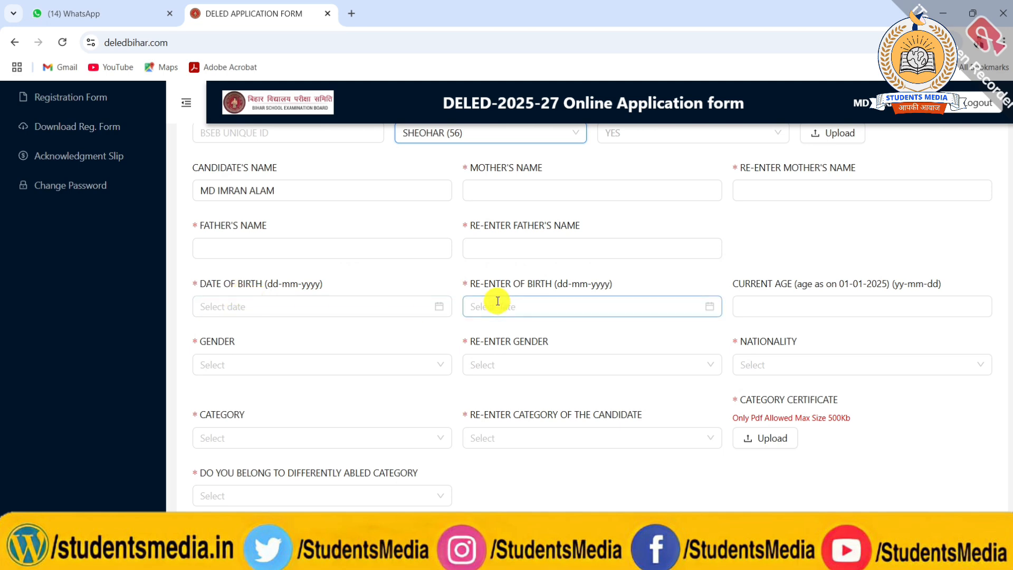
left_click(758, 300)
Set both the gender and its re-entry to MALE, and the nationality to INDIAN.
left_click(430, 362)
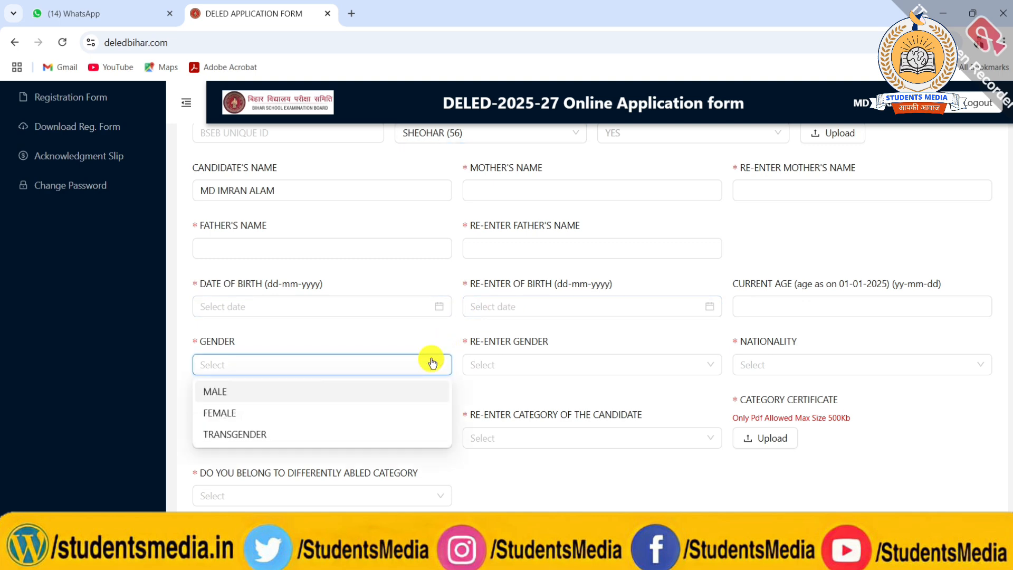
left_click(348, 389)
left_click(475, 365)
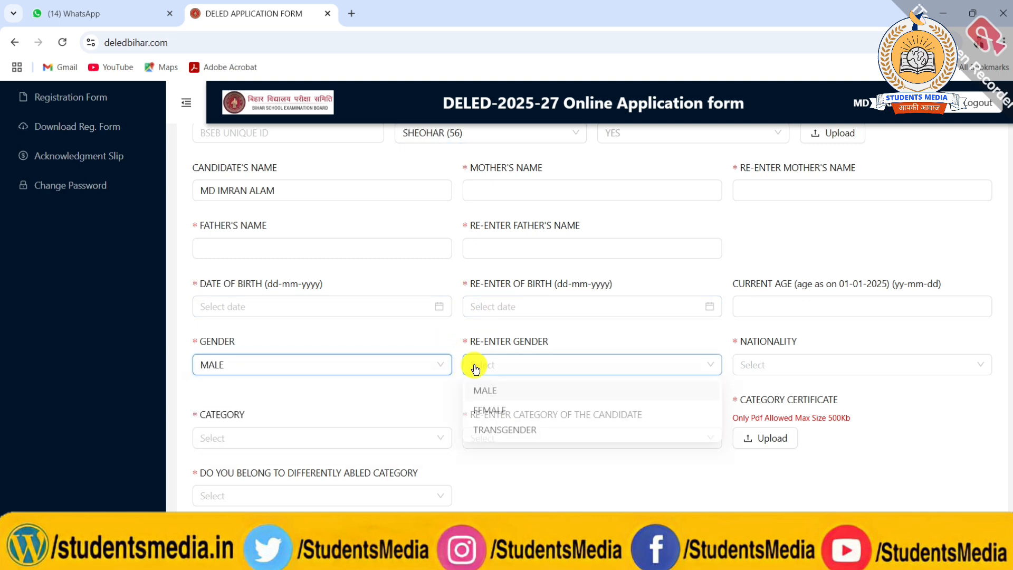
left_click(480, 393)
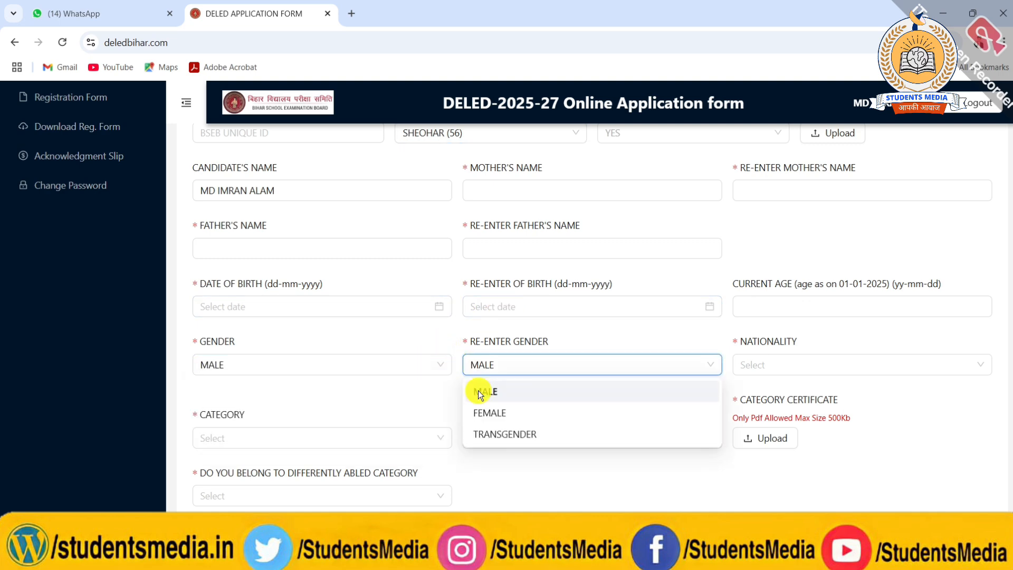
left_click(770, 362)
left_click(758, 391)
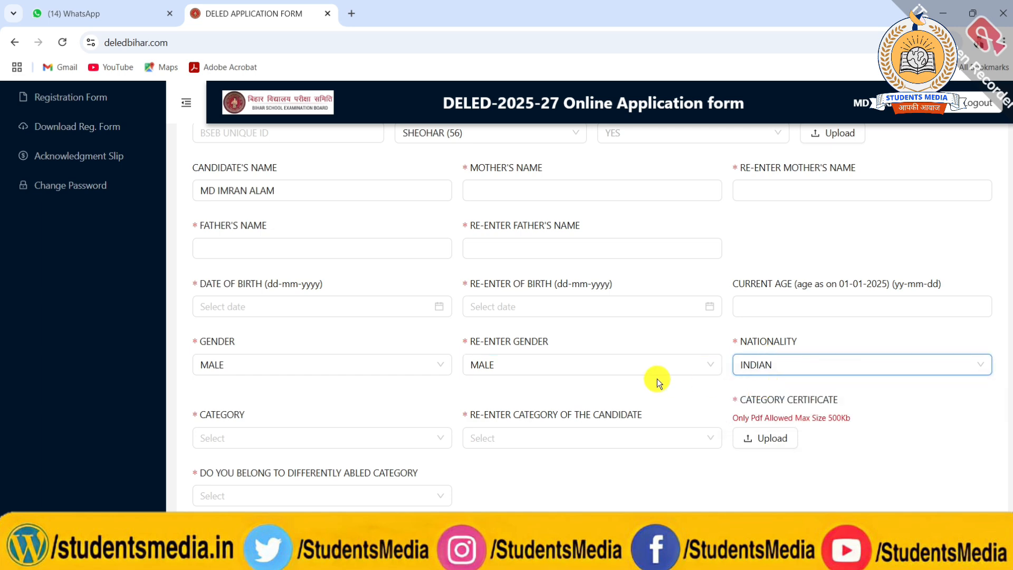
Set the category and its re-entry to GENERAL, and answer NO to belonging to the differently abled category.
scroll(656, 379, "down", 1)
left_click(414, 359)
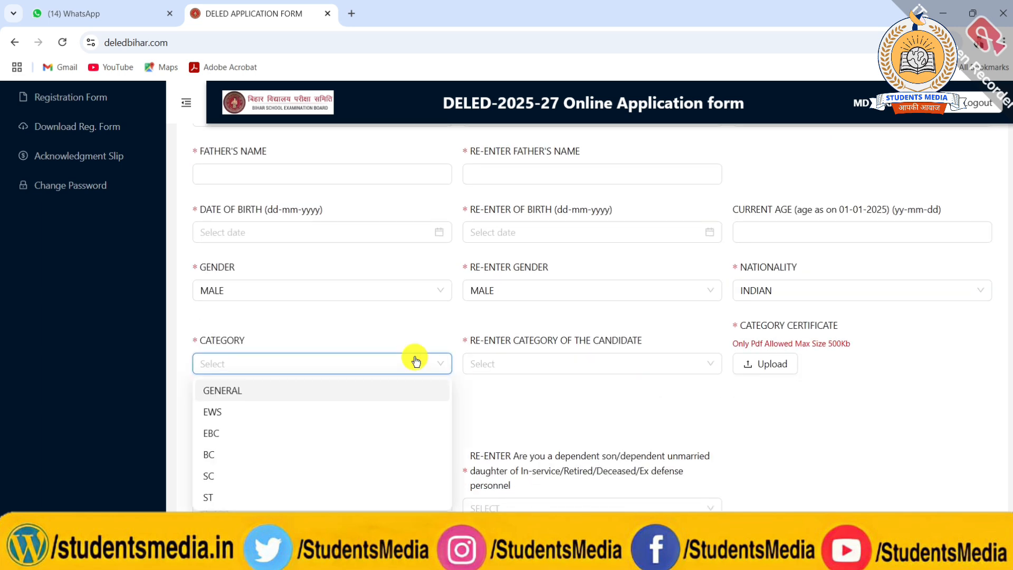
left_click(282, 390)
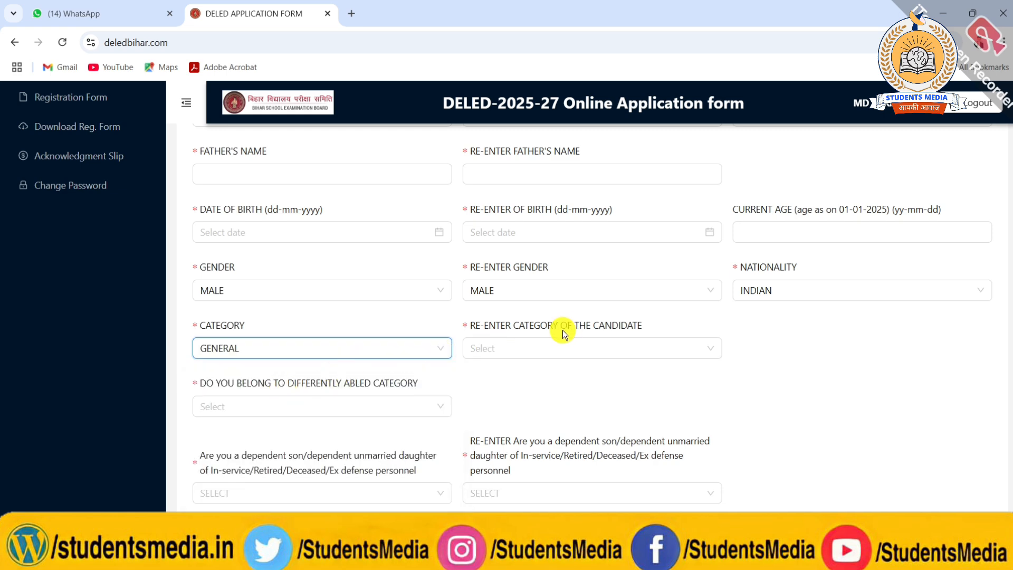
left_click(558, 347)
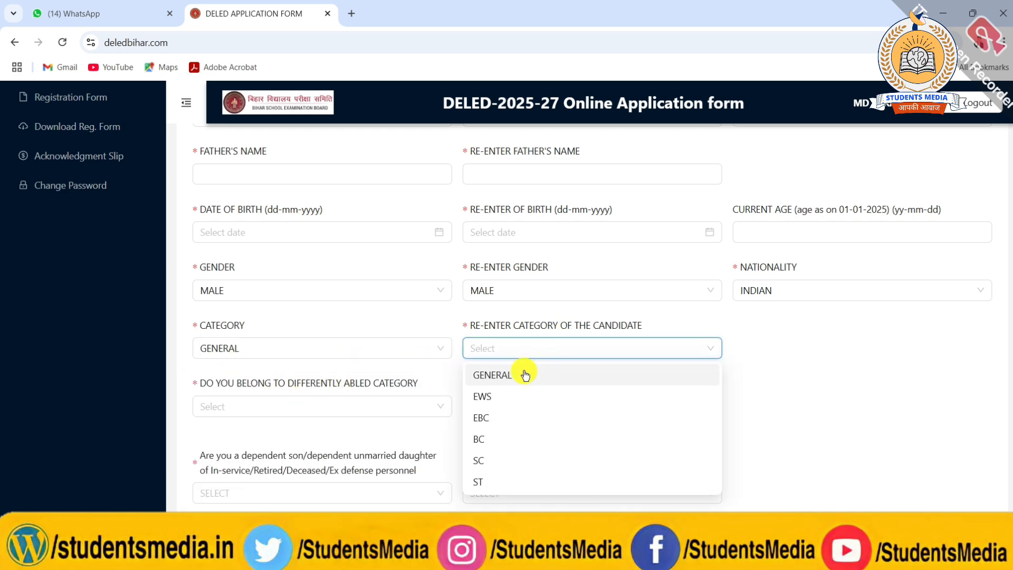
left_click(525, 375)
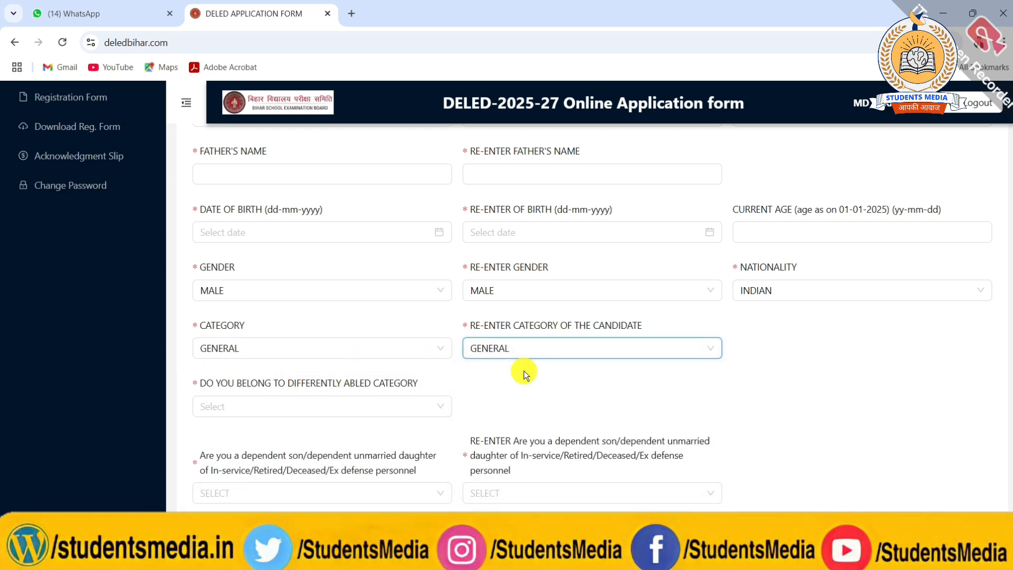
left_click(363, 406)
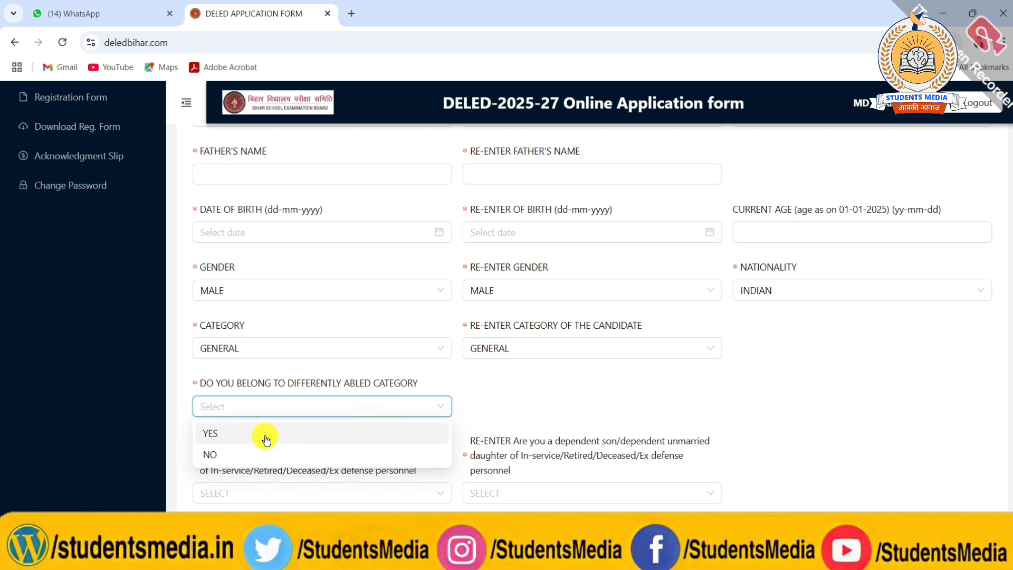
left_click(238, 454)
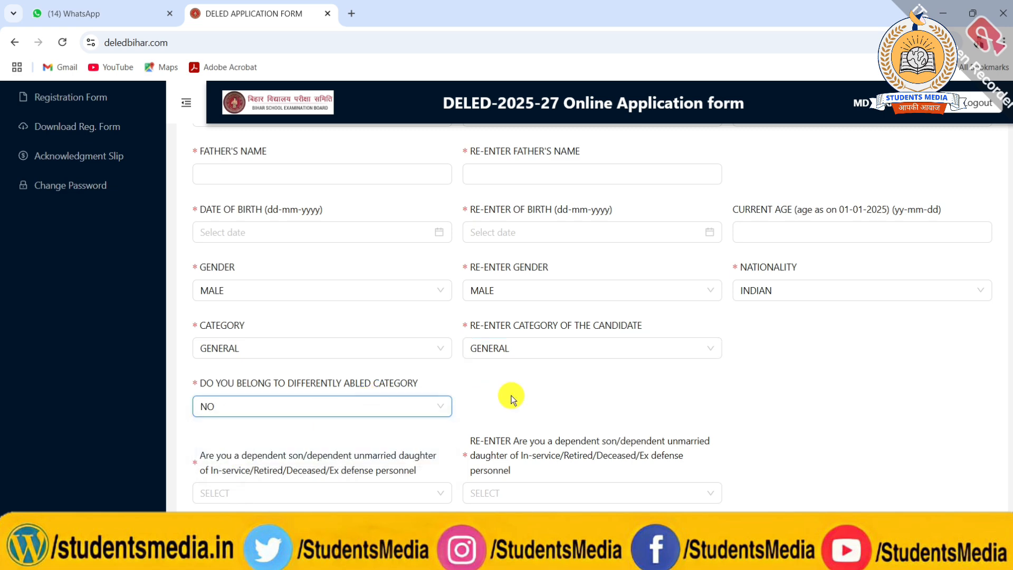
Answer NO to being a dependent of defense personnel, in both the question and its re-entry.
scroll(515, 395, "down", 2)
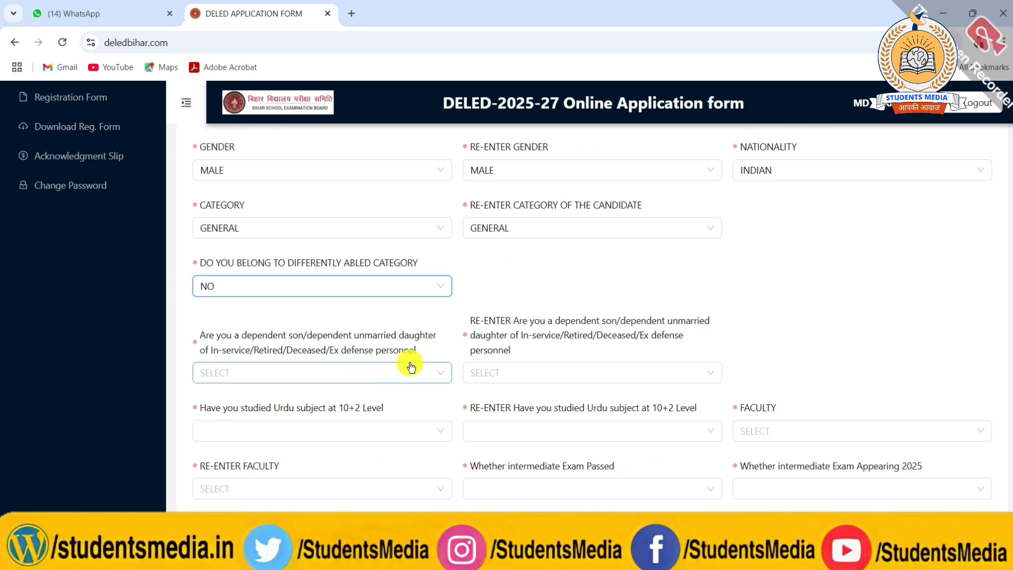
left_click(370, 373)
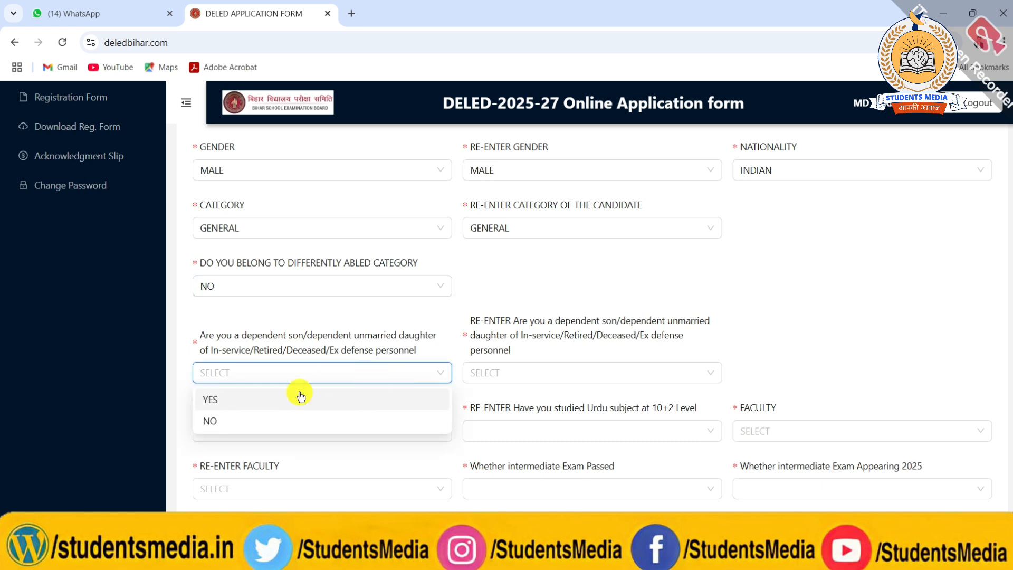
left_click(271, 422)
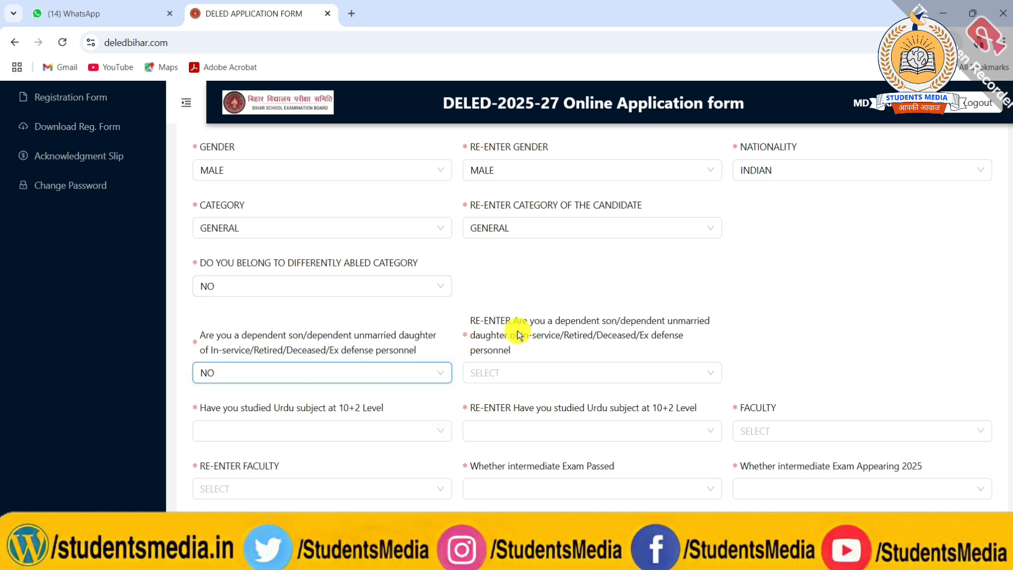
left_click(508, 375)
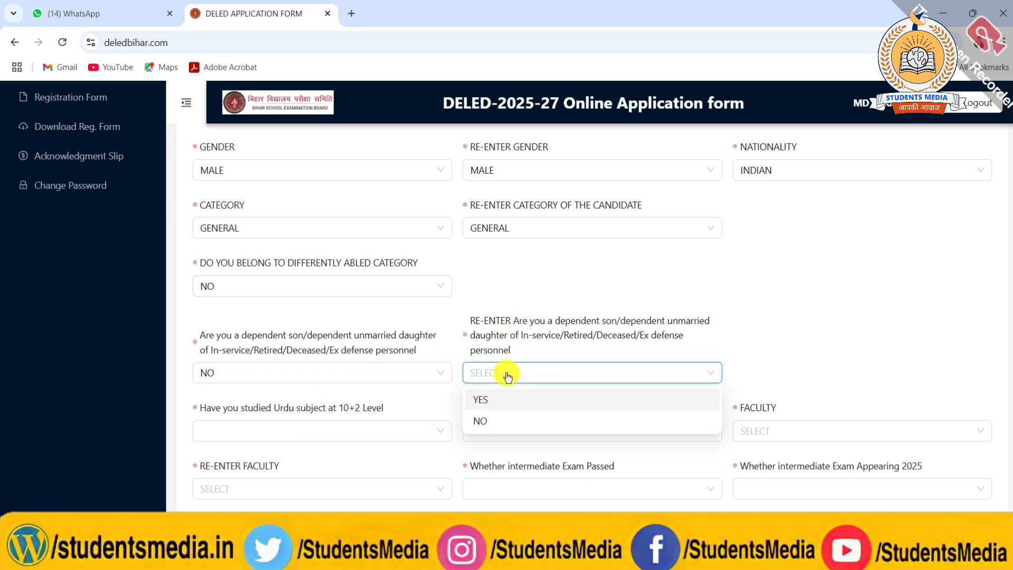
left_click(478, 419)
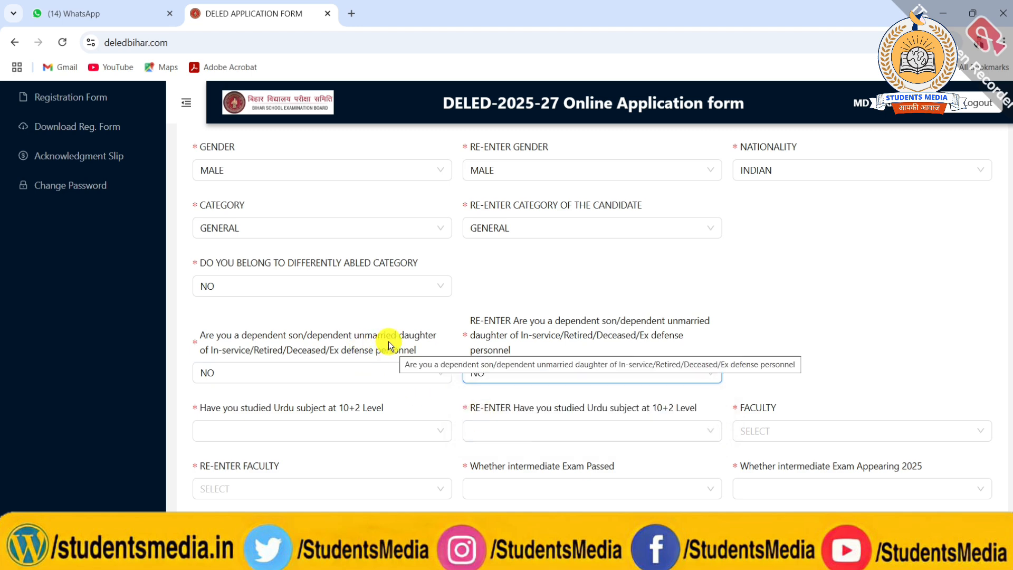
Answer YES to having studied Urdu at 10+2 level.
scroll(389, 341, "down", 1)
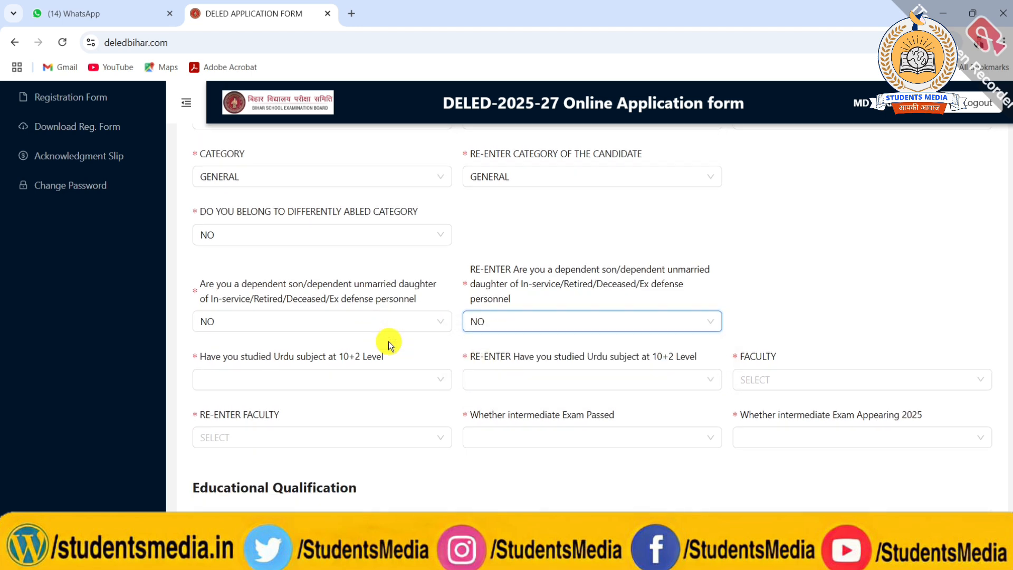
scroll(385, 341, "down", 1)
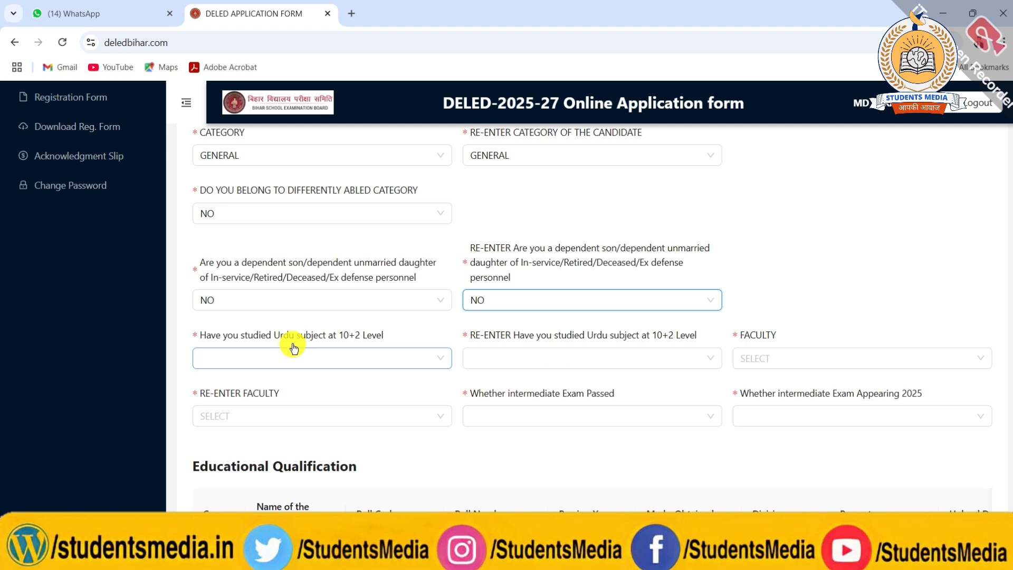
left_click(360, 360)
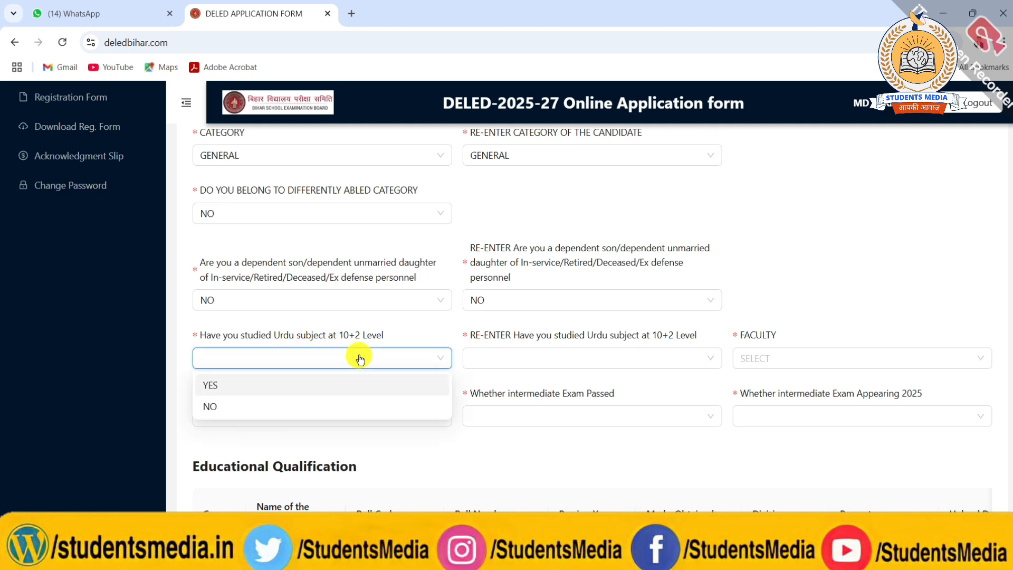
left_click(257, 382)
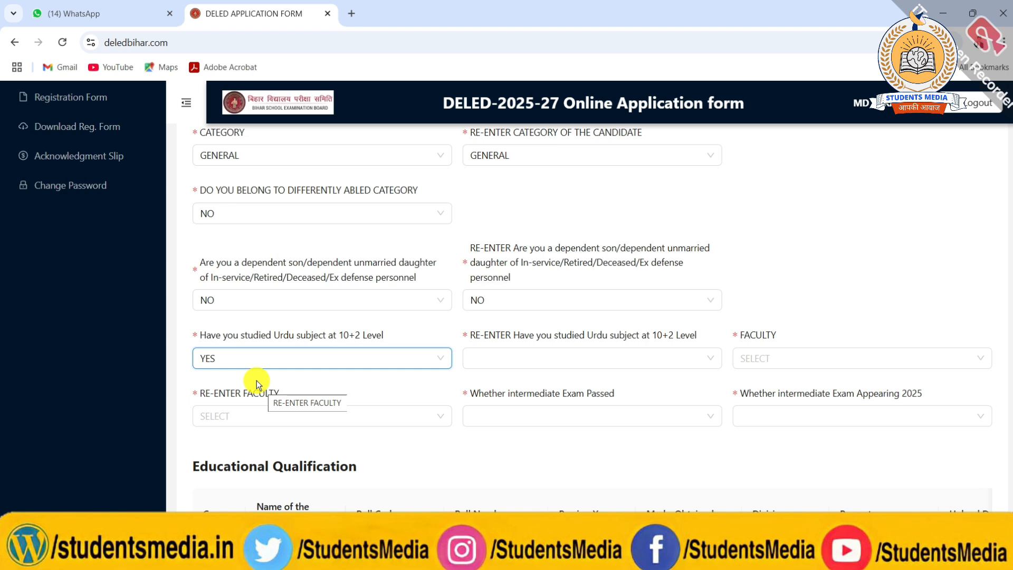
left_click(273, 358)
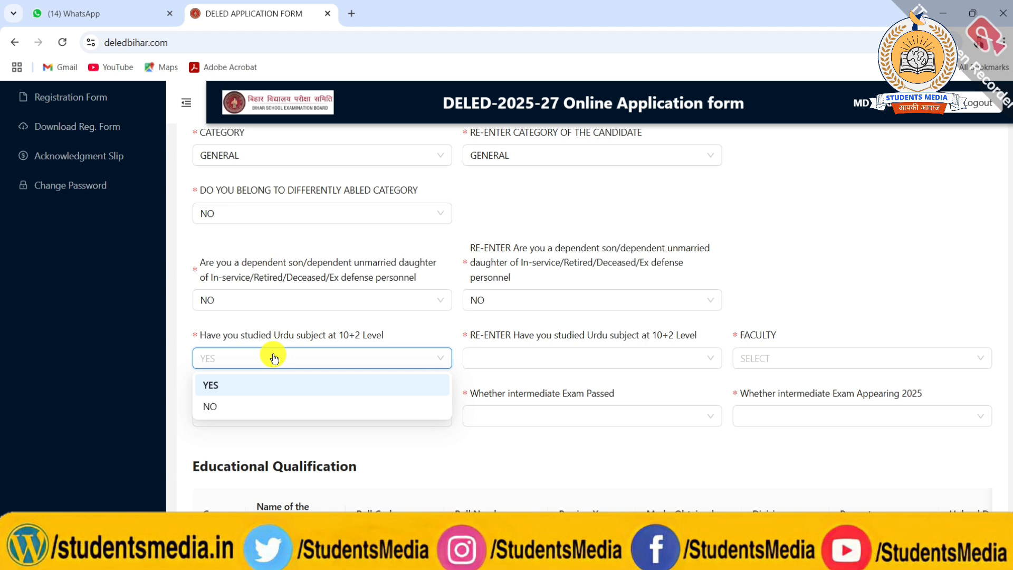
left_click(227, 385)
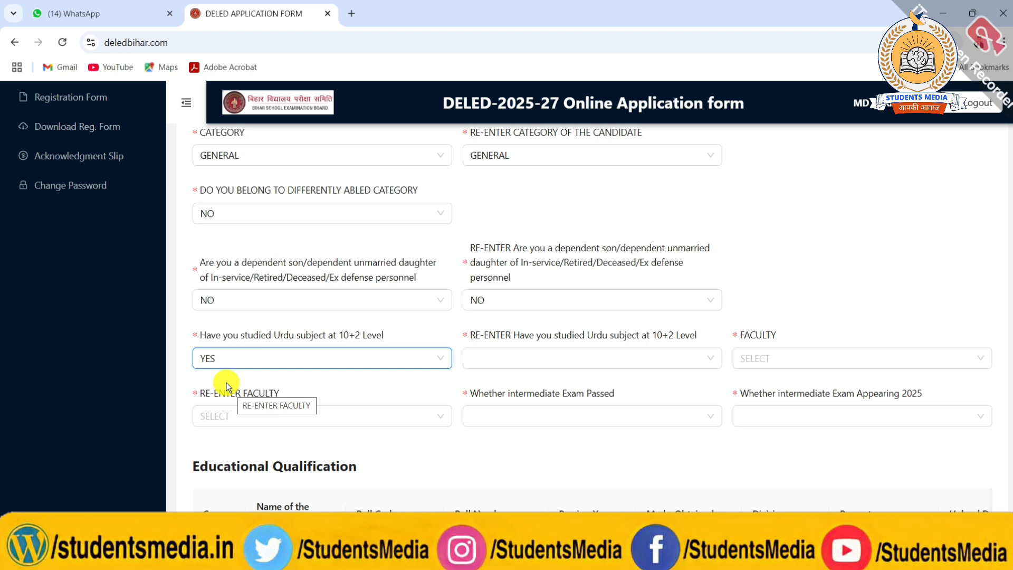
Change the answer on having studied Urdu at 10+2 level to NO, and answer NO in its re-entry.
left_click(309, 359)
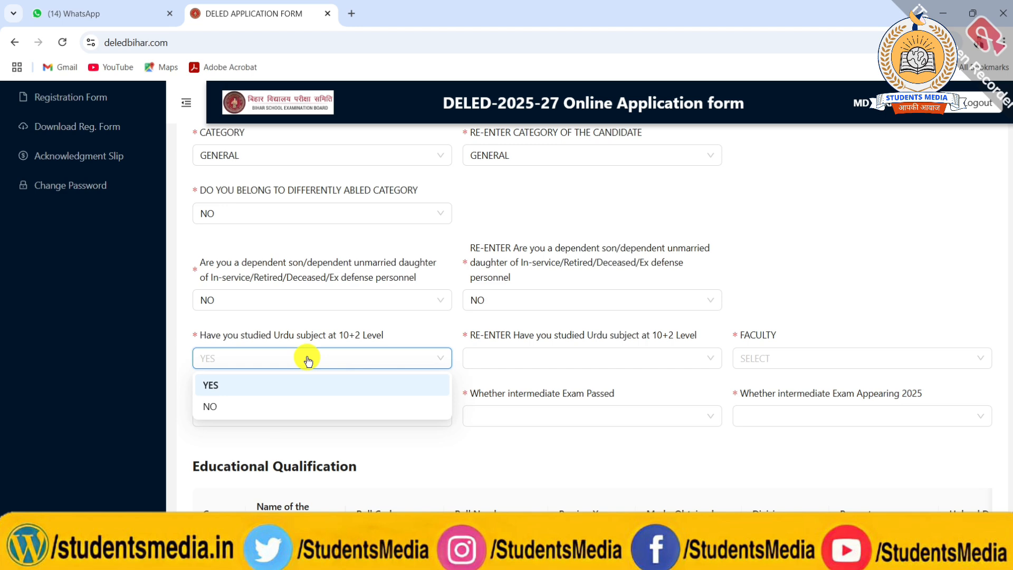
left_click(226, 405)
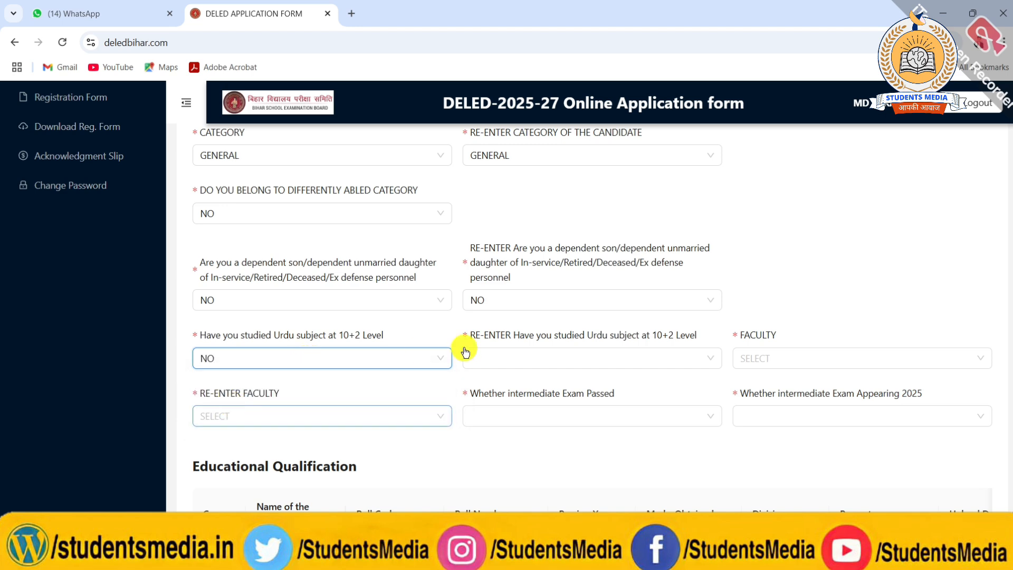
left_click(520, 356)
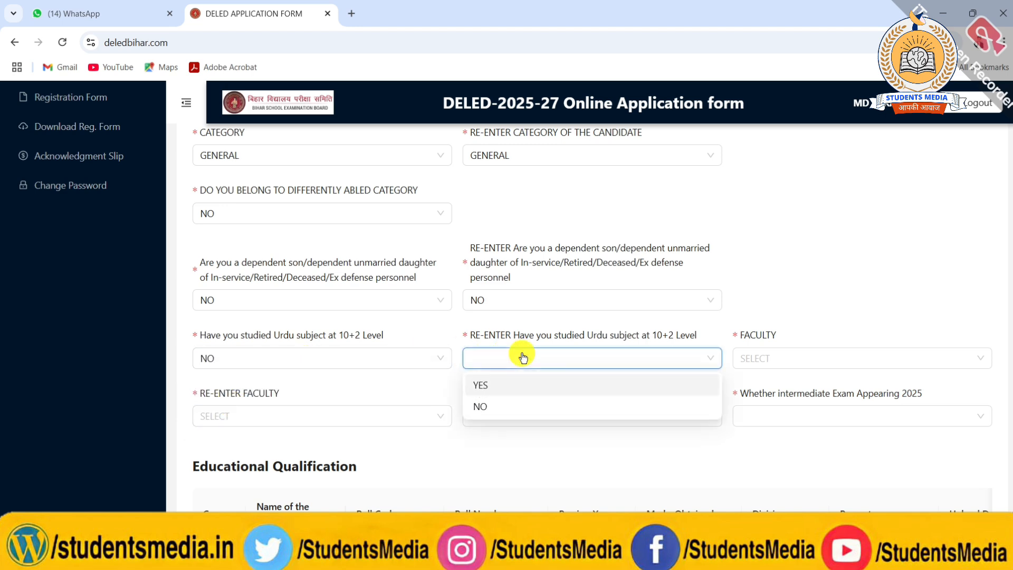
left_click(495, 404)
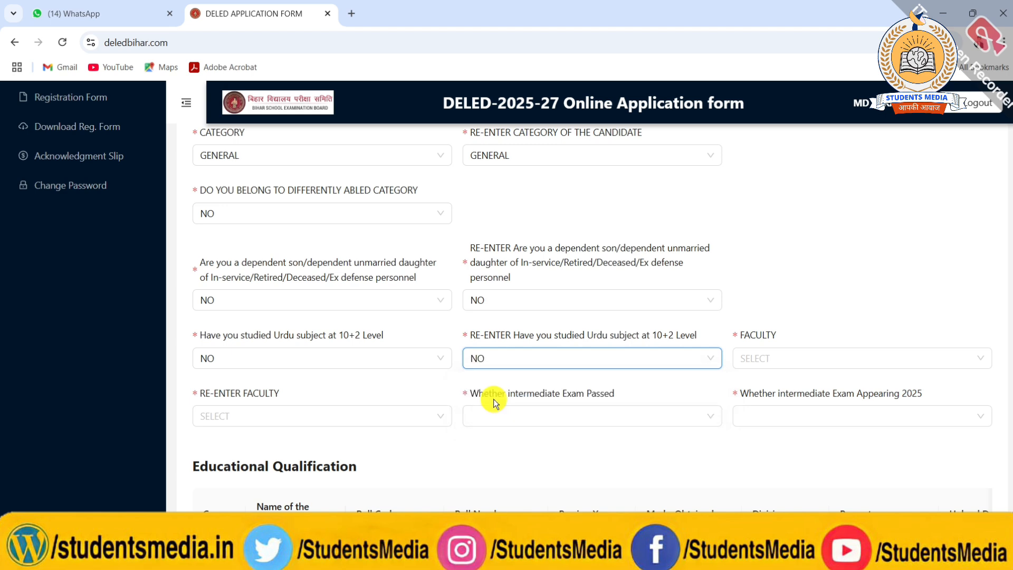
Set both the faculty and its re-entry to ARTS.
left_click(766, 358)
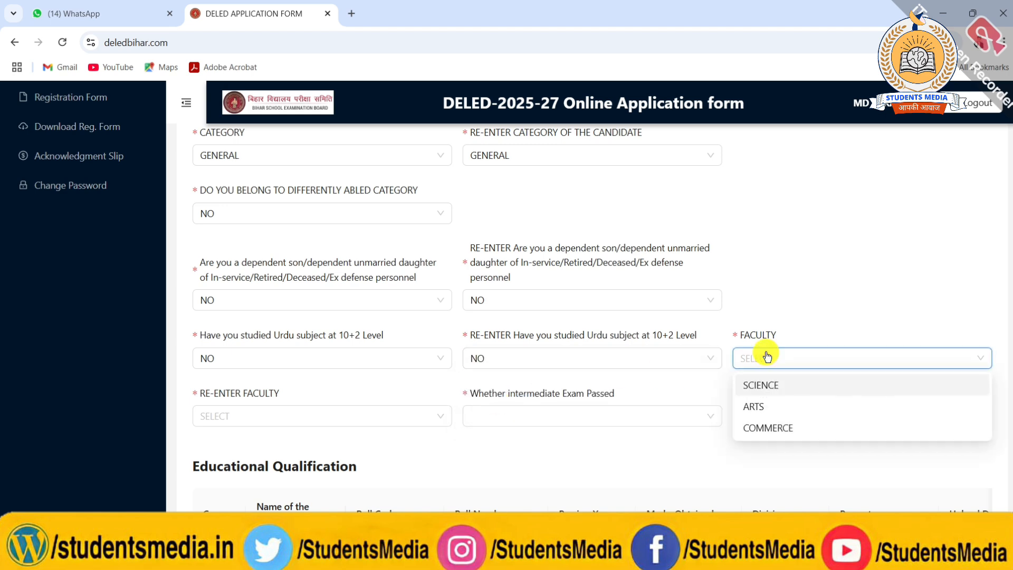
left_click(754, 407)
scroll(753, 407, "down", 2)
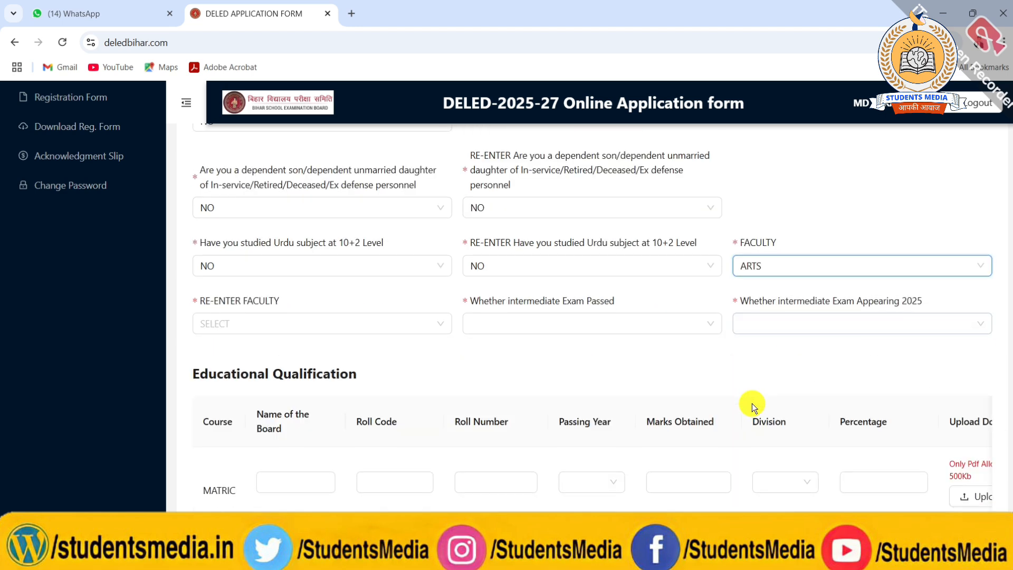
left_click(348, 331)
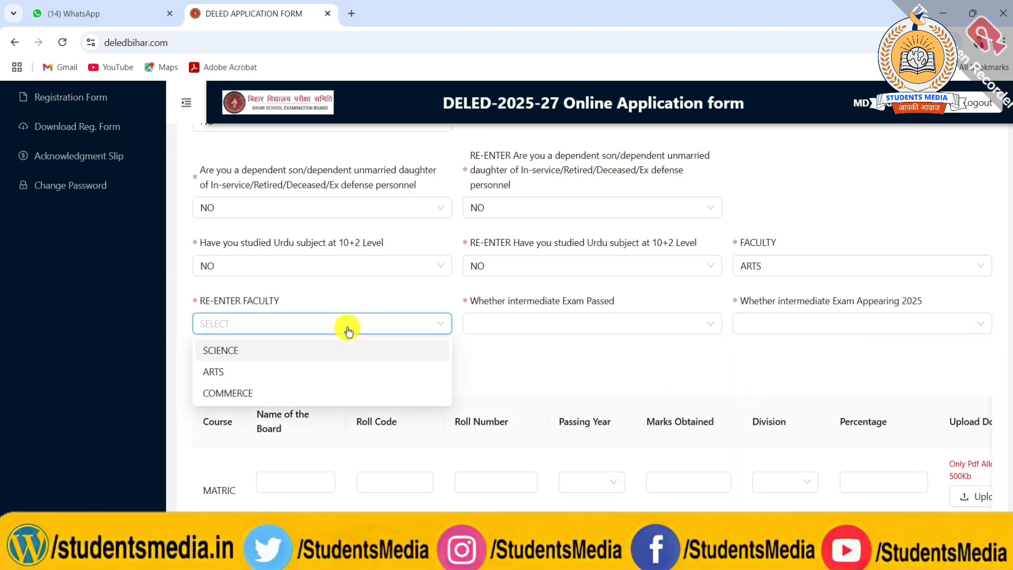
left_click(241, 370)
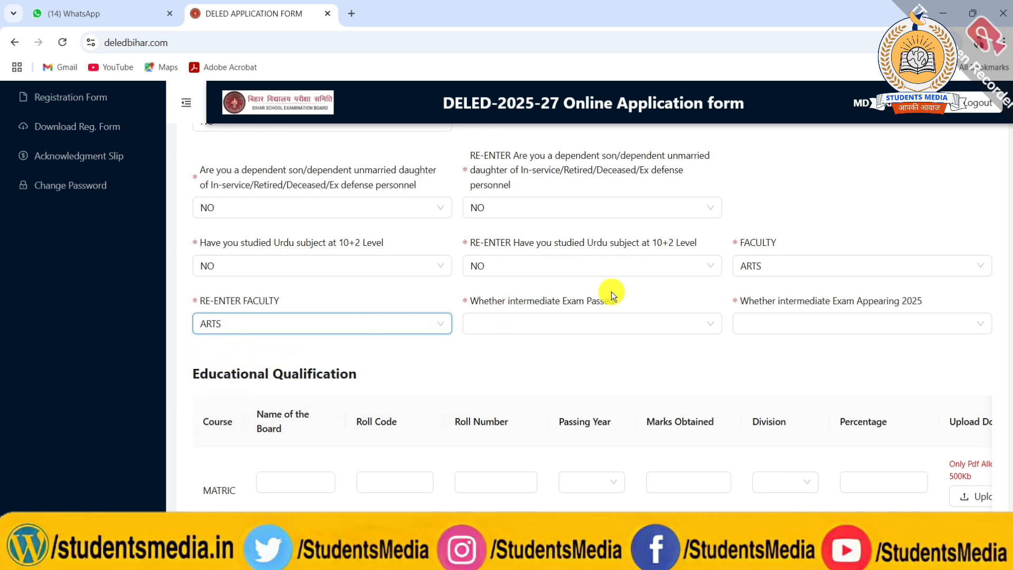
Answer YES to whether the intermediate exam has been passed.
left_click(562, 324)
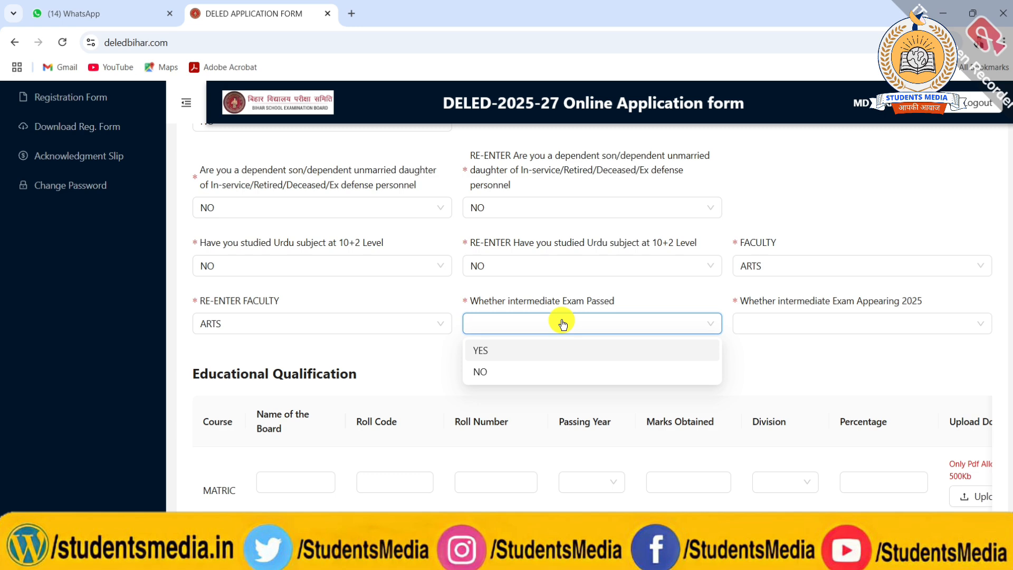
left_click(510, 349)
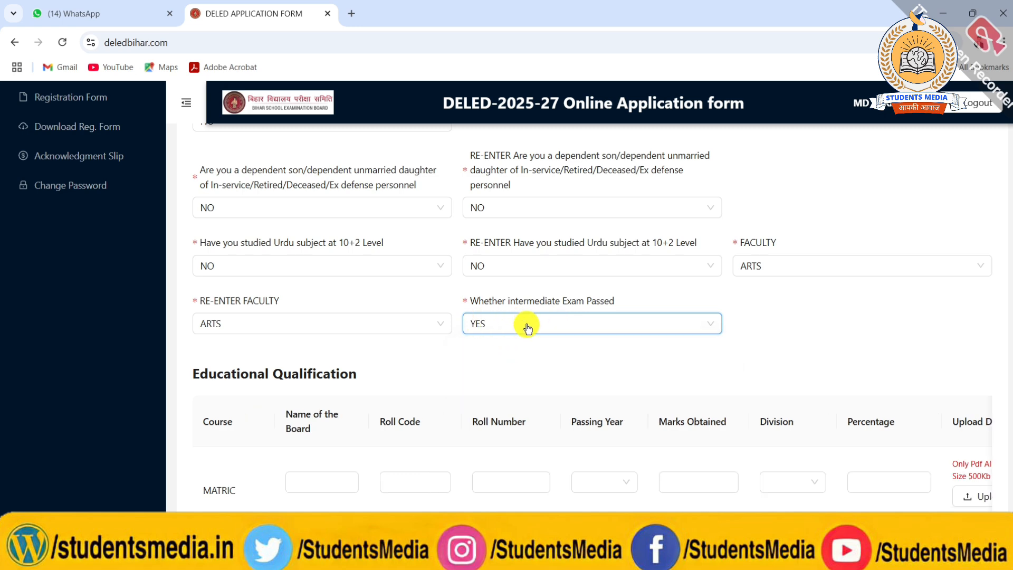
Enter BSEB as the name of the board for MATRIC under Educational Qualification.
scroll(526, 324, "down", 2)
scroll(527, 324, "down", 1)
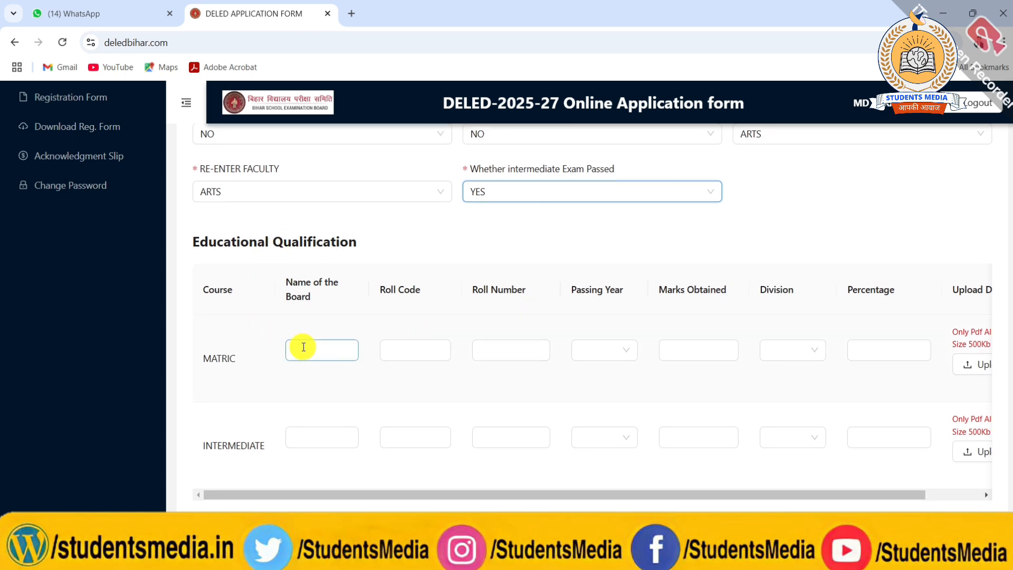
scroll(300, 343, "down", 1)
left_click(299, 317)
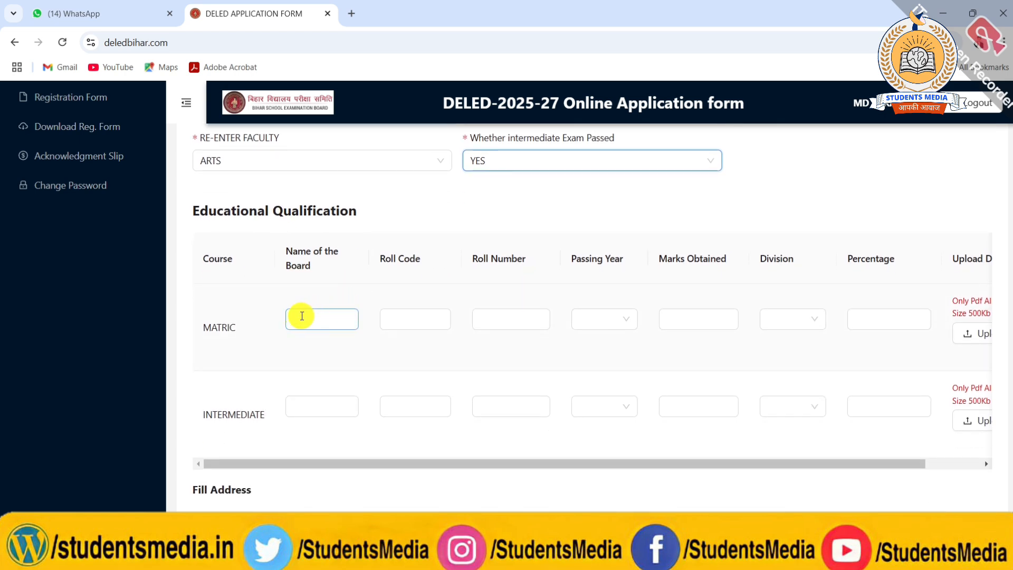
left_click(307, 315)
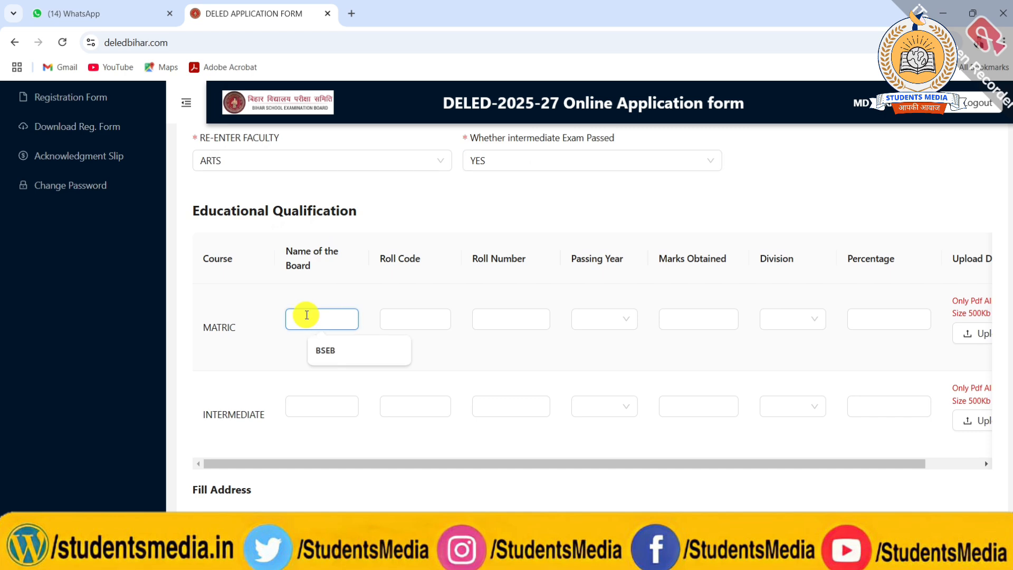
left_click(323, 349)
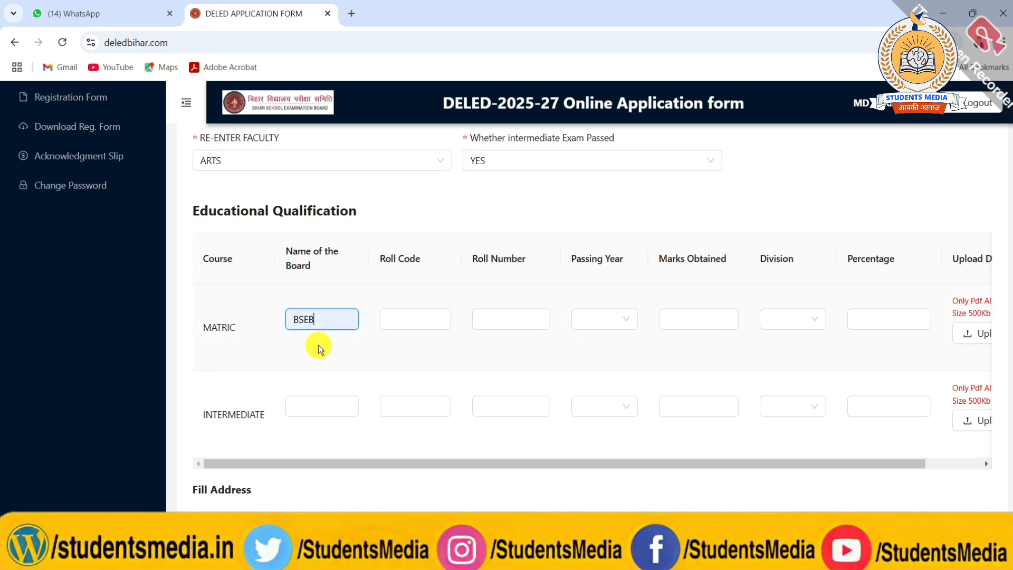
left_click(399, 319)
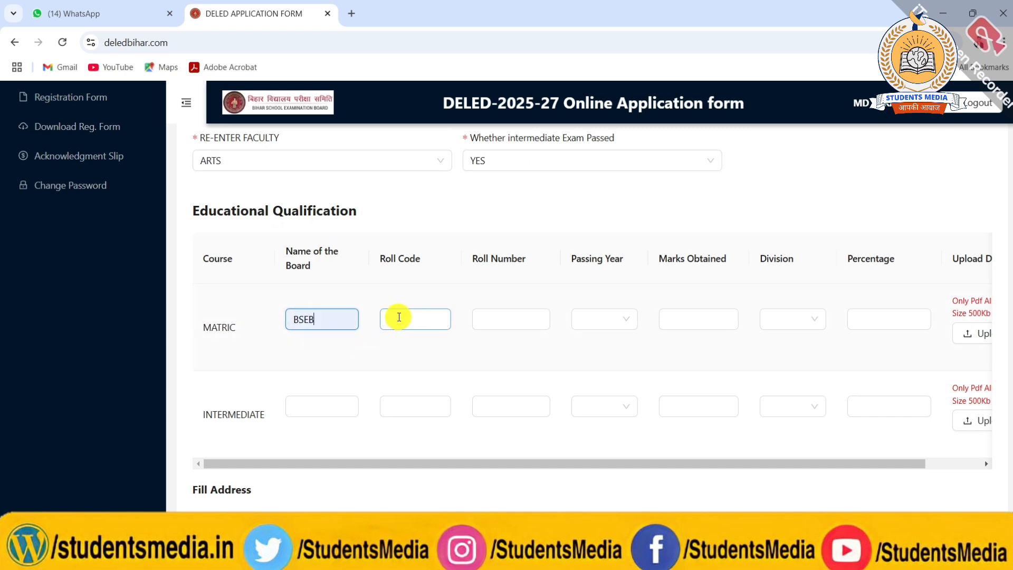
Set the MATRIC passing year to 2022 and the division to FIRST.
left_click(580, 323)
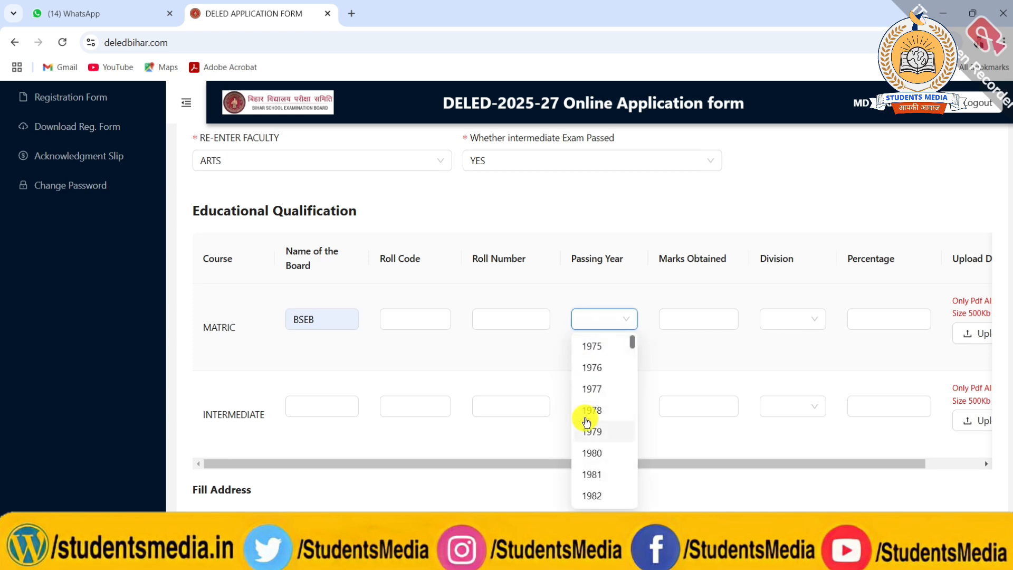
scroll(584, 417, "down", 15)
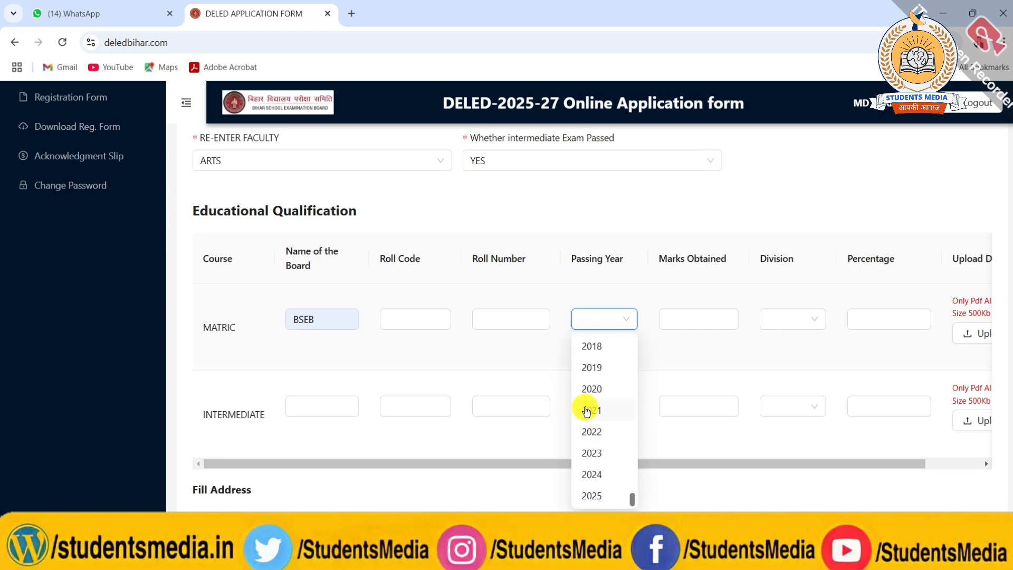
left_click(588, 426)
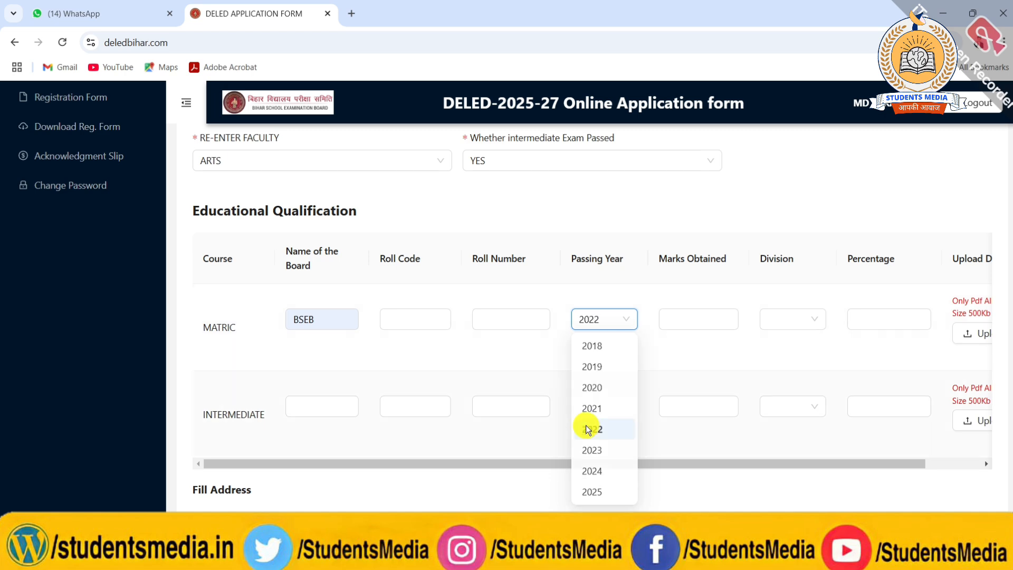
left_click(687, 323)
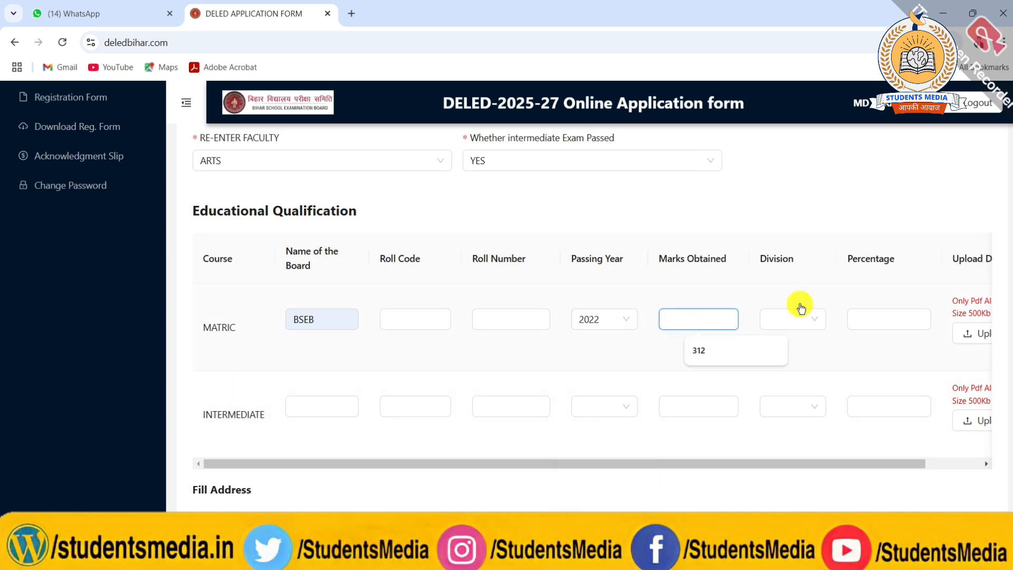
left_click(797, 319)
left_click(785, 344)
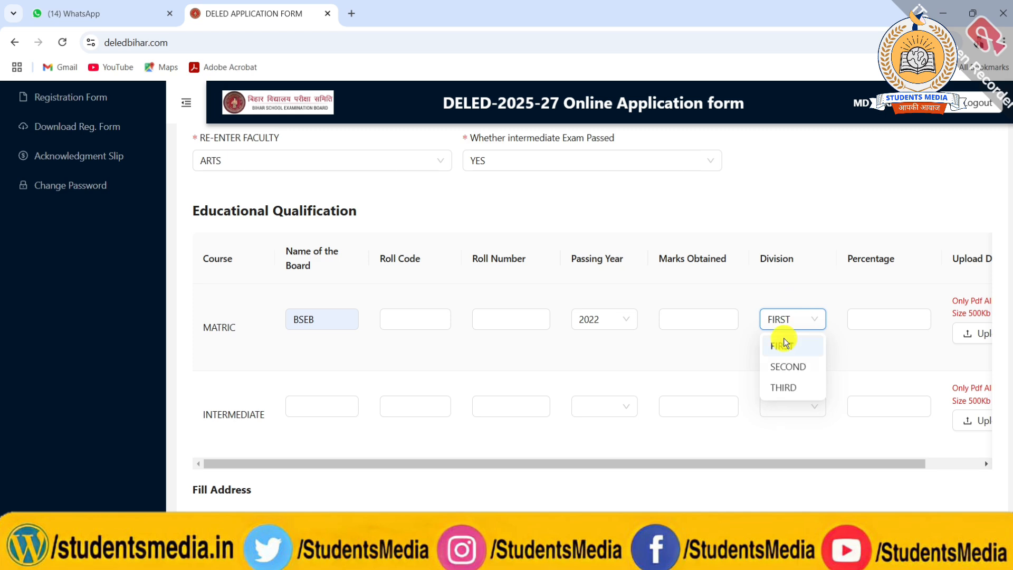
Review the document upload requirements and the INTERMEDIATE row of the Educational Qualification table.
scroll(838, 341, "right", 1)
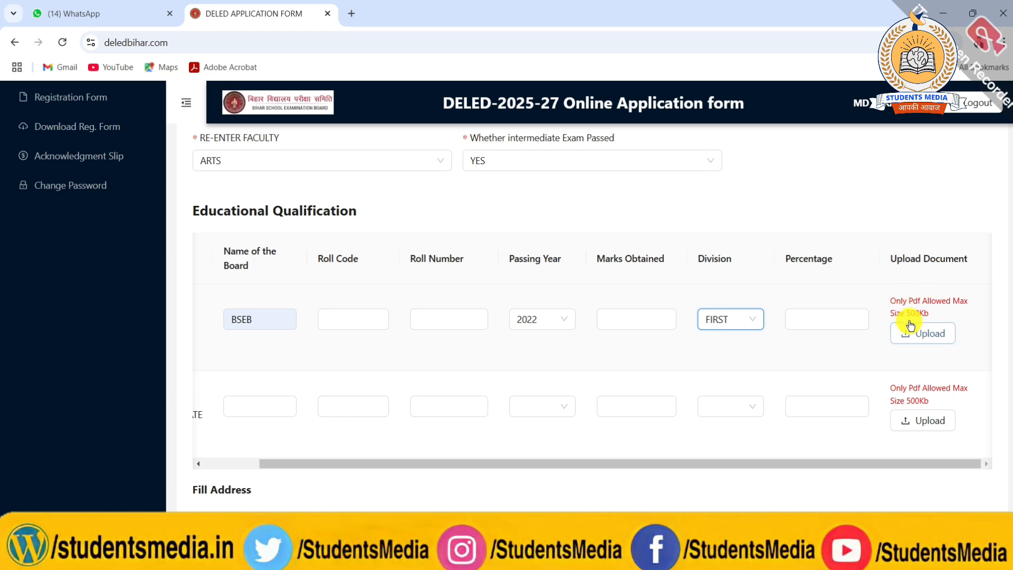
scroll(828, 340, "left", 2)
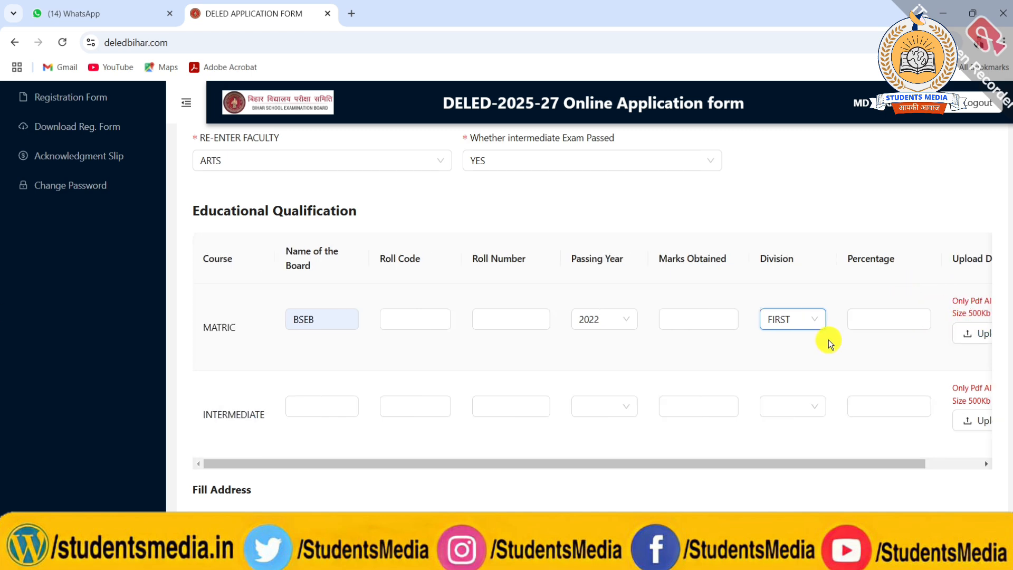
scroll(828, 340, "down", 1)
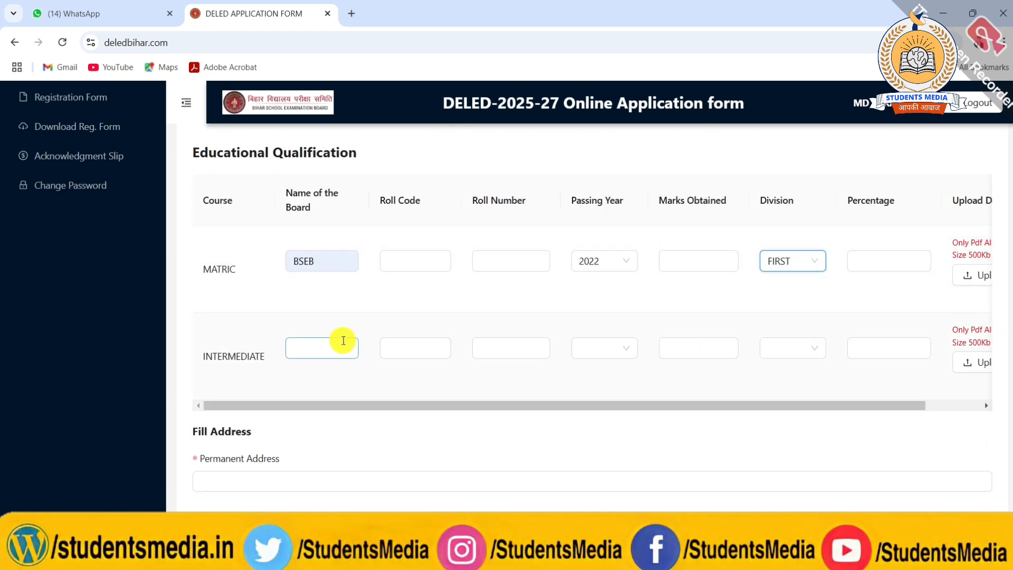
scroll(340, 342, "up", 1)
scroll(340, 341, "down", 1)
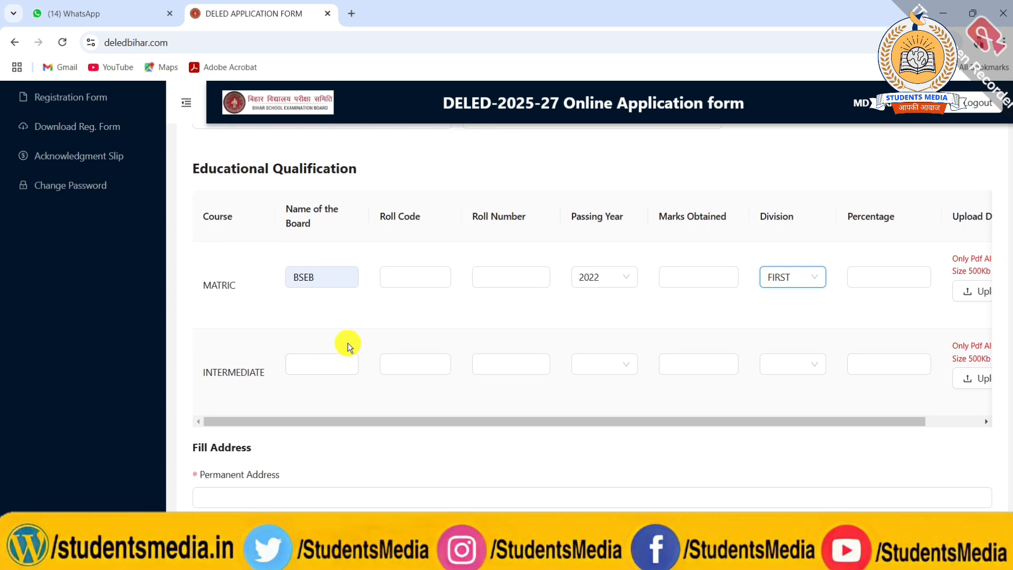
scroll(829, 369, "right", 1)
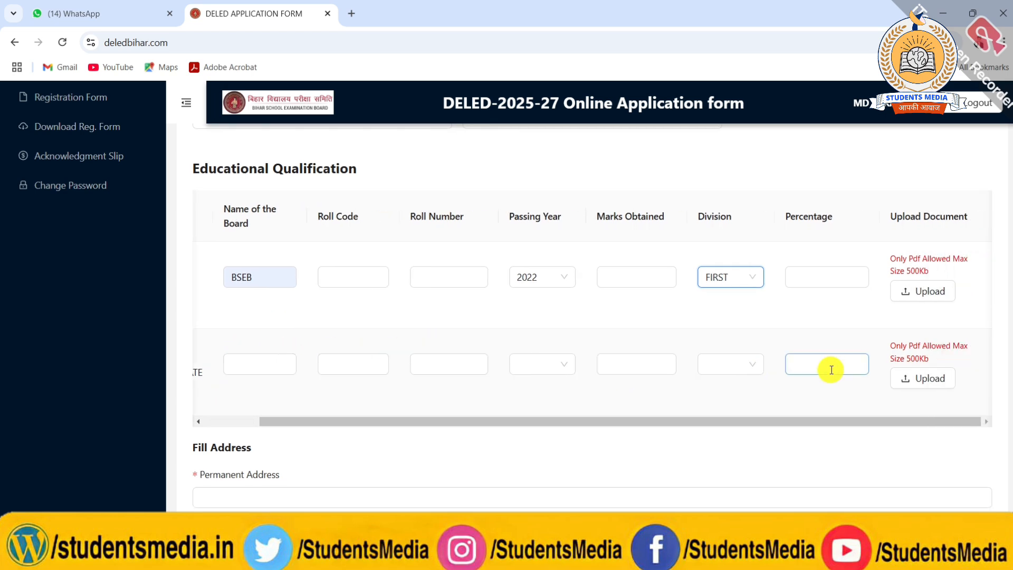
Change the answer on whether the intermediate exam has been passed to NO.
scroll(831, 370, "up", 4)
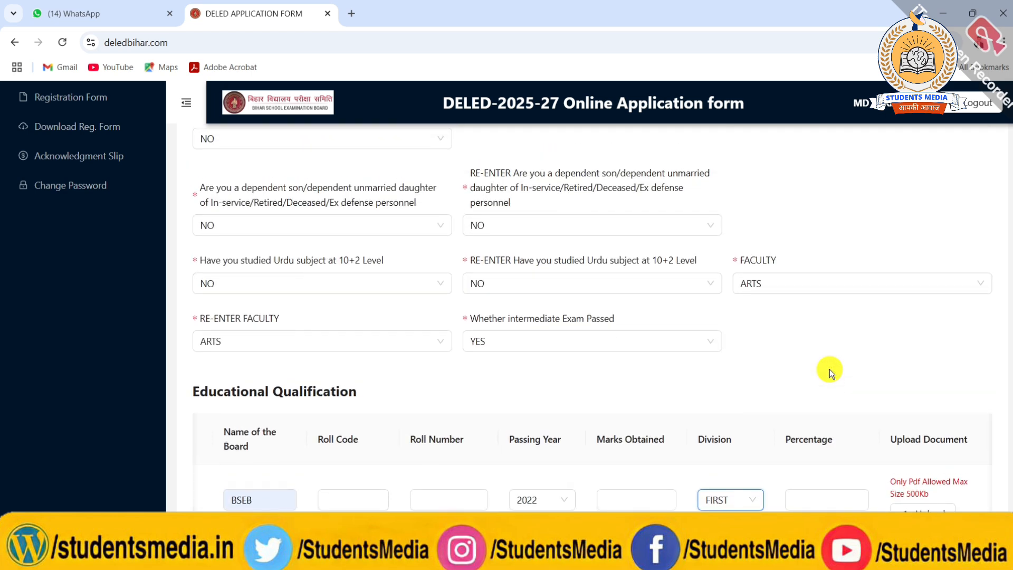
left_click(623, 342)
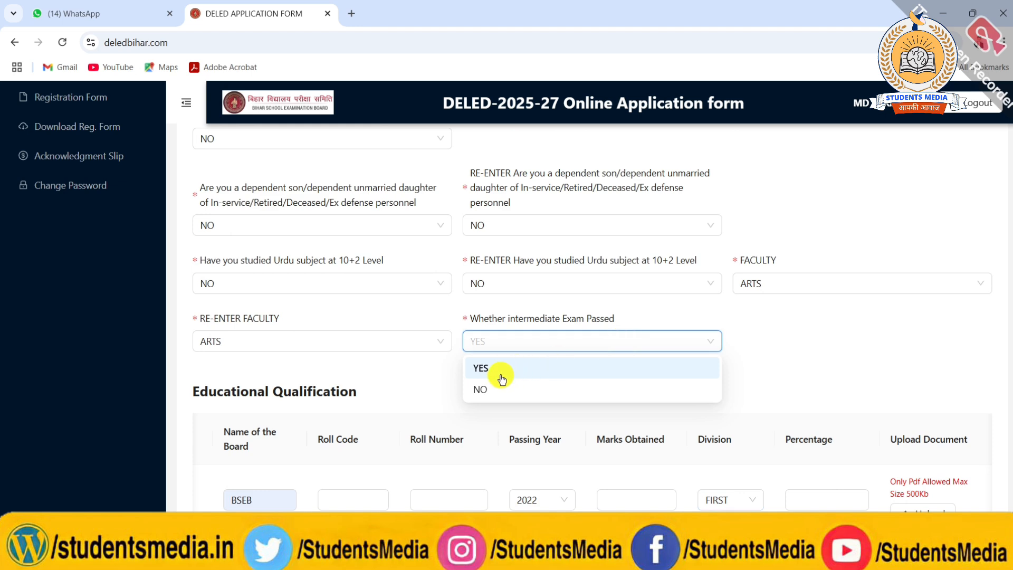
left_click(484, 386)
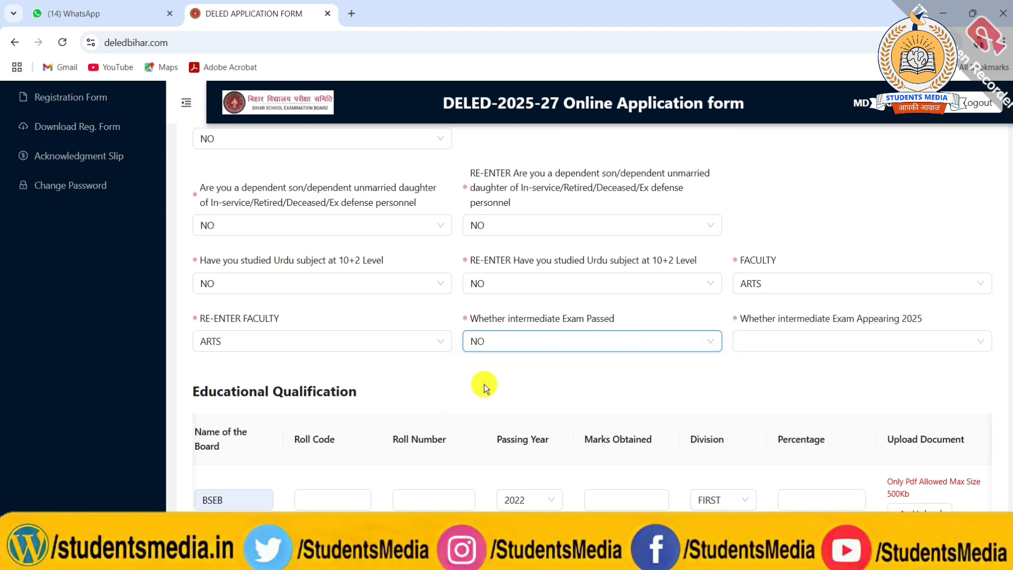
Review the Educational Qualification table and the address fields below it.
scroll(483, 384, "down", 5)
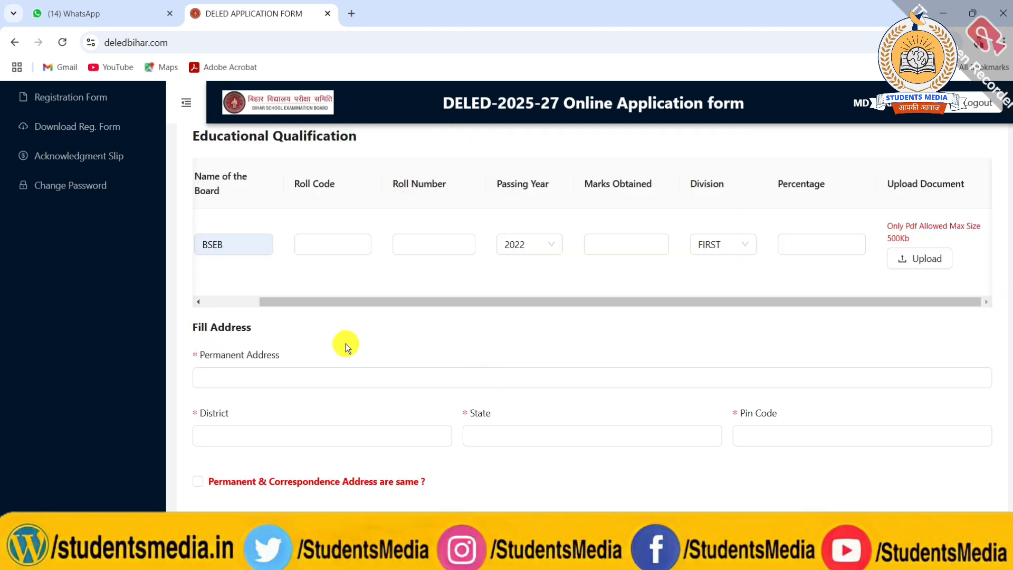
scroll(194, 318, "down", 1)
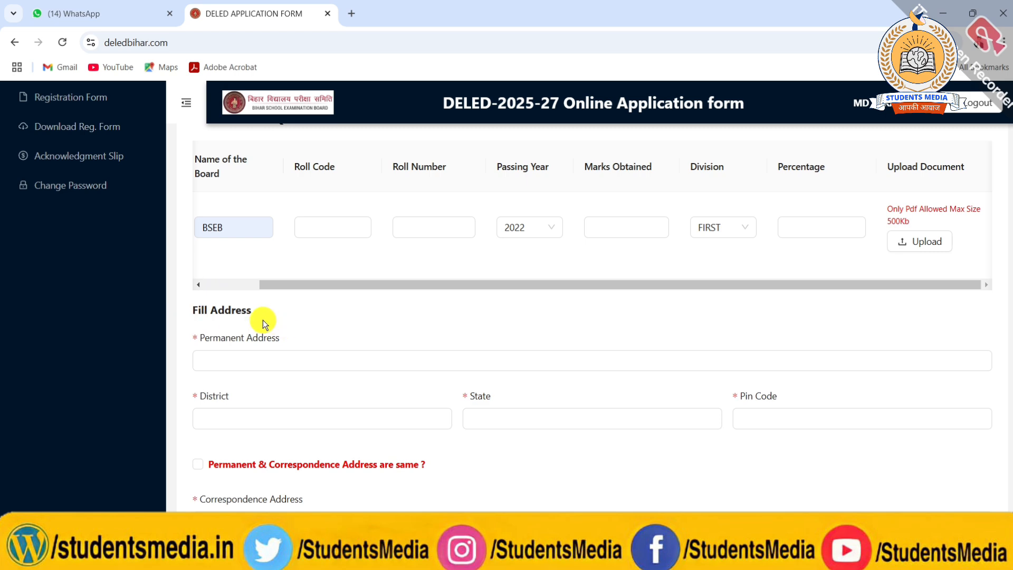
scroll(355, 323, "up", 2)
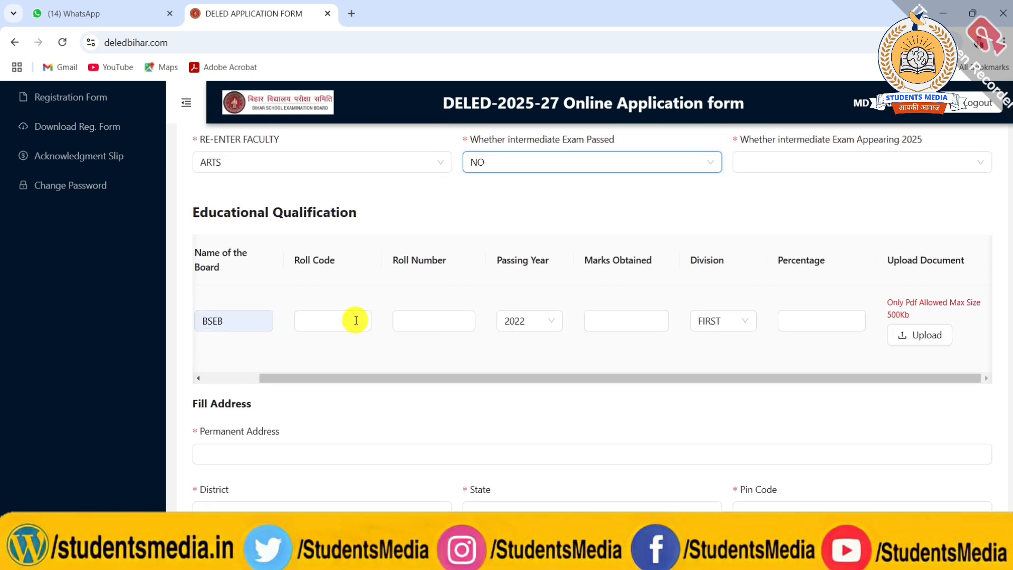
left_click(356, 320)
scroll(356, 320, "left", 1)
scroll(350, 318, "down", 3)
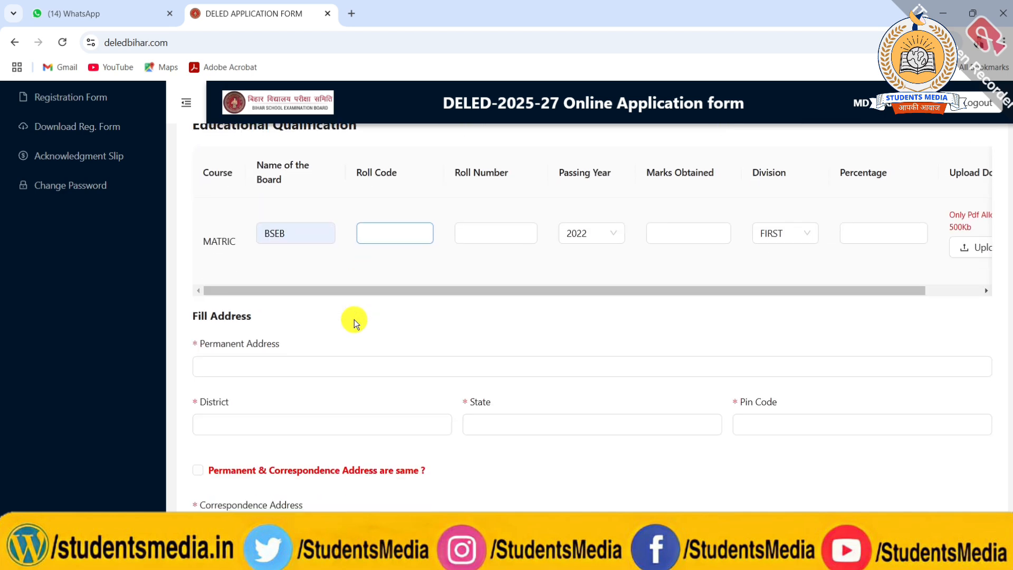
Fill in the district of the permanent address with the previously saved entry.
left_click(300, 312)
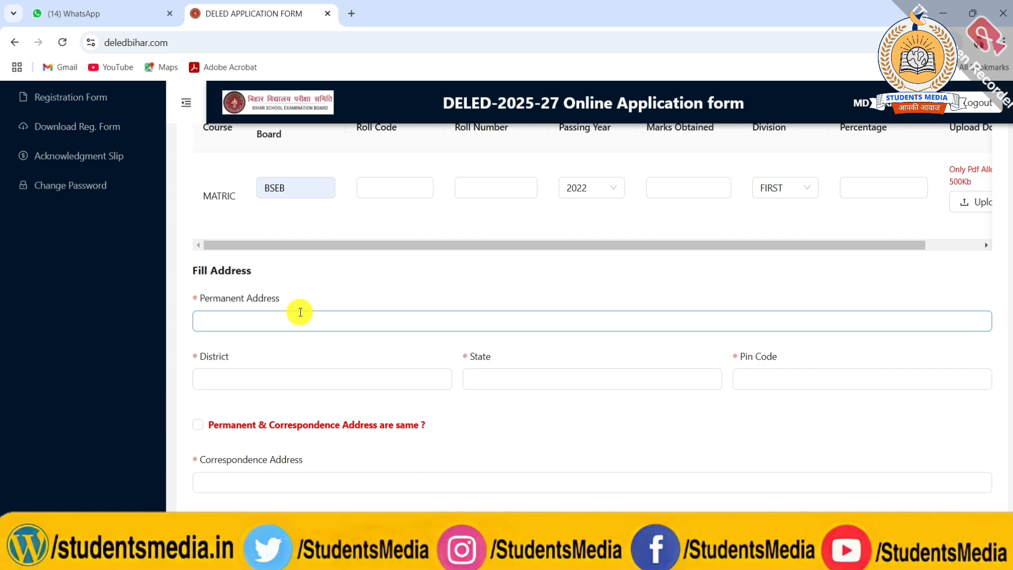
left_click(292, 380)
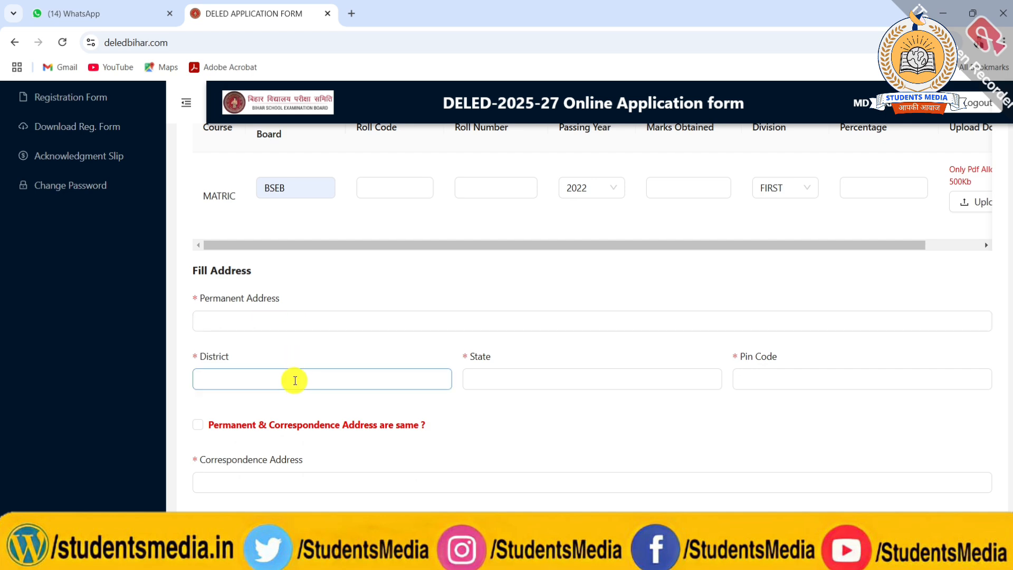
left_click(295, 381)
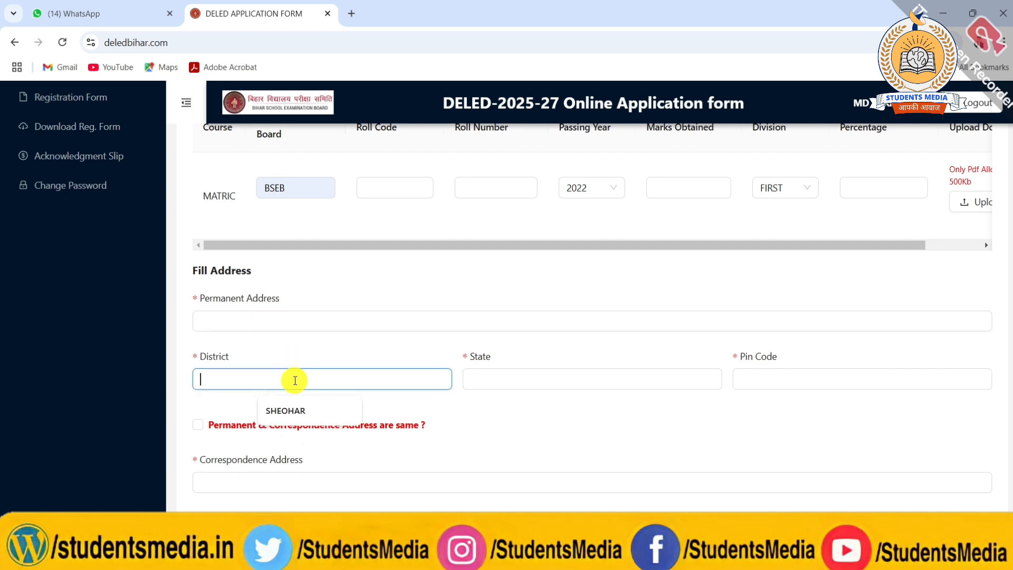
left_click(285, 408)
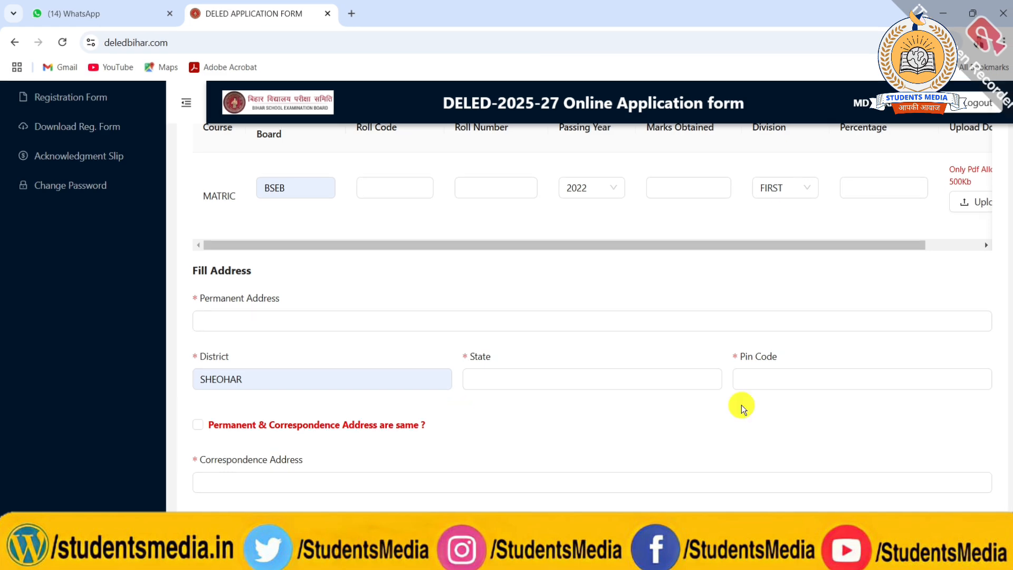
Review the correspondence address, Aadhar declaration, and photograph and signature upload requirements further down the form.
scroll(379, 379, "down", 1)
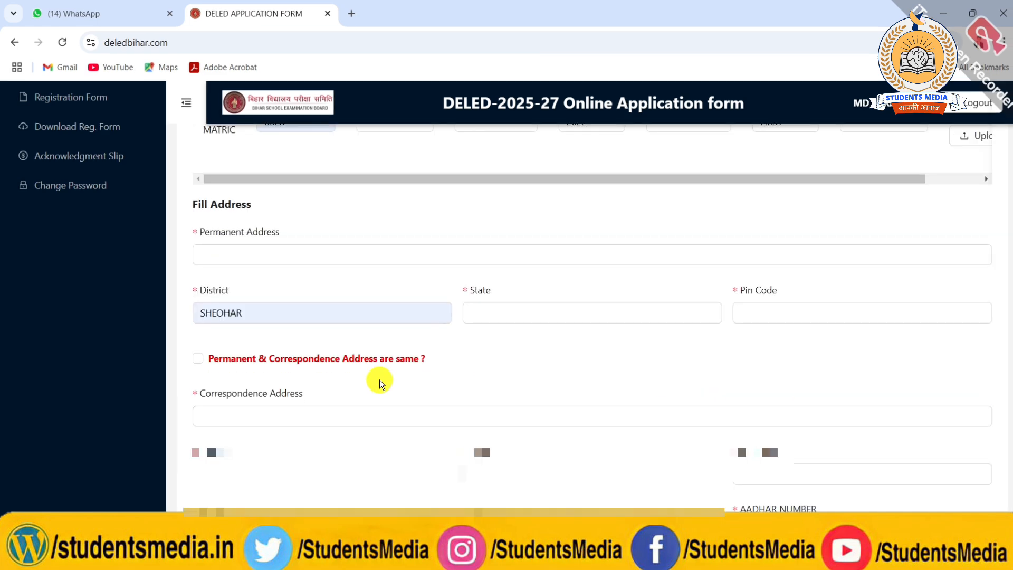
scroll(375, 378, "down", 2)
scroll(282, 305, "up", 4)
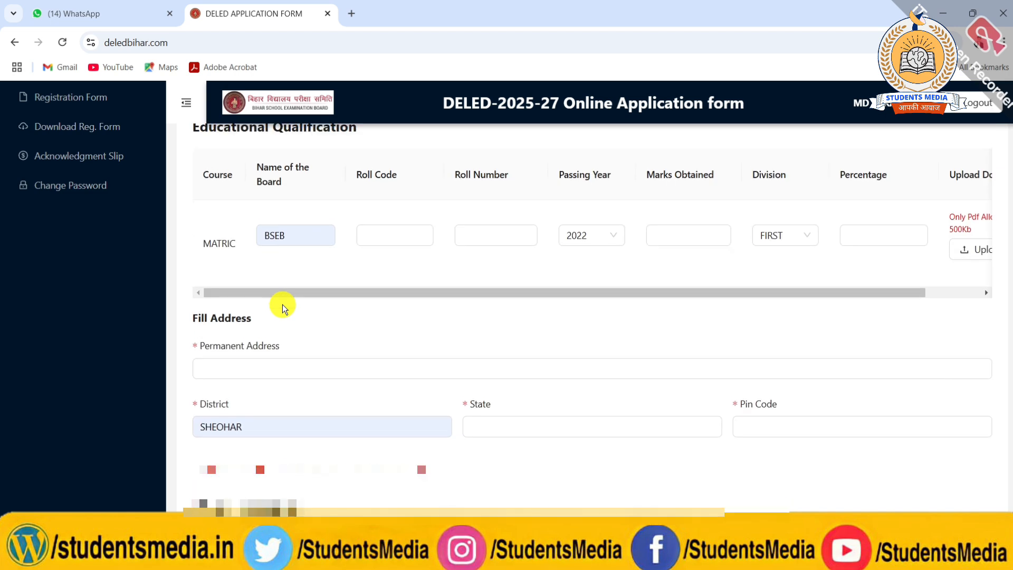
scroll(283, 304, "down", 1)
scroll(283, 304, "down", 2)
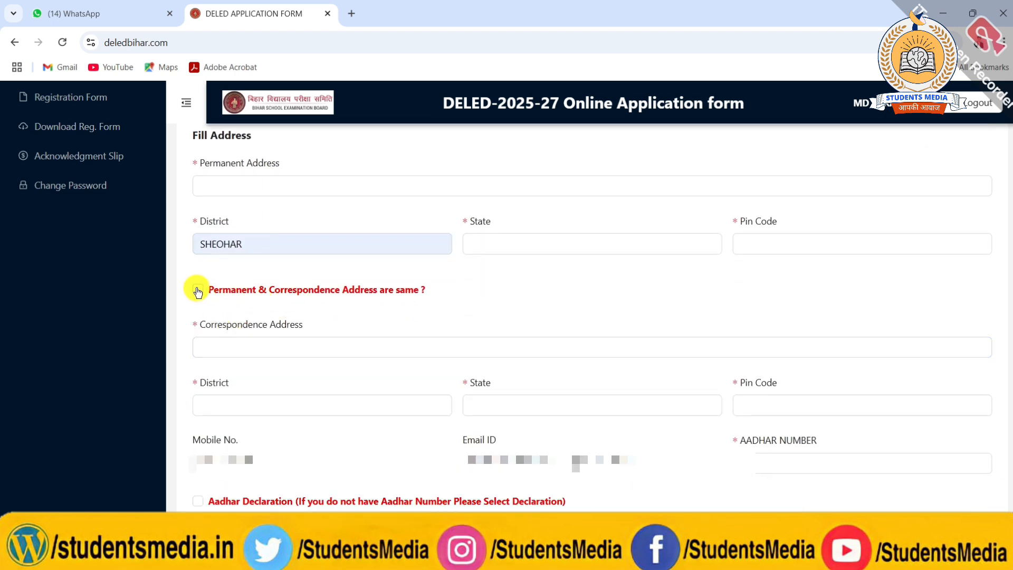
scroll(288, 409, "down", 3)
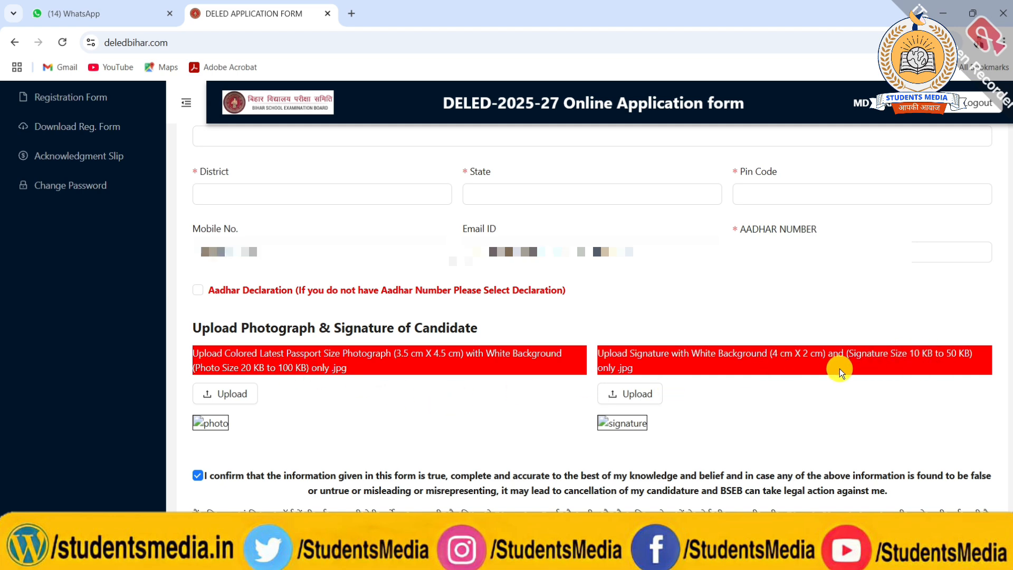
scroll(840, 368, "down", 2)
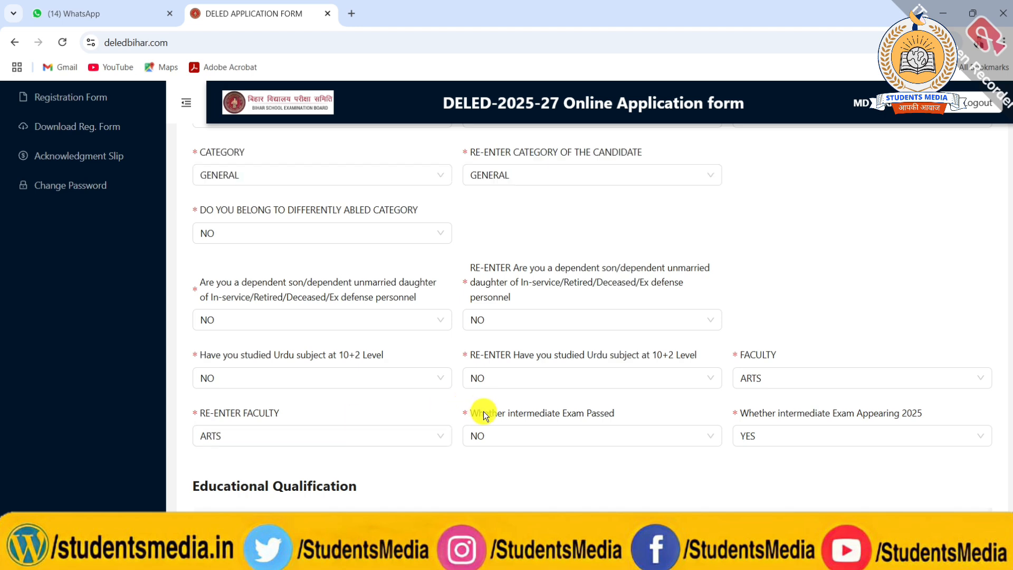
Check the choices for the re-entered faculty and for intermediate exam passed, keeping ARTS and NO.
left_click(357, 442)
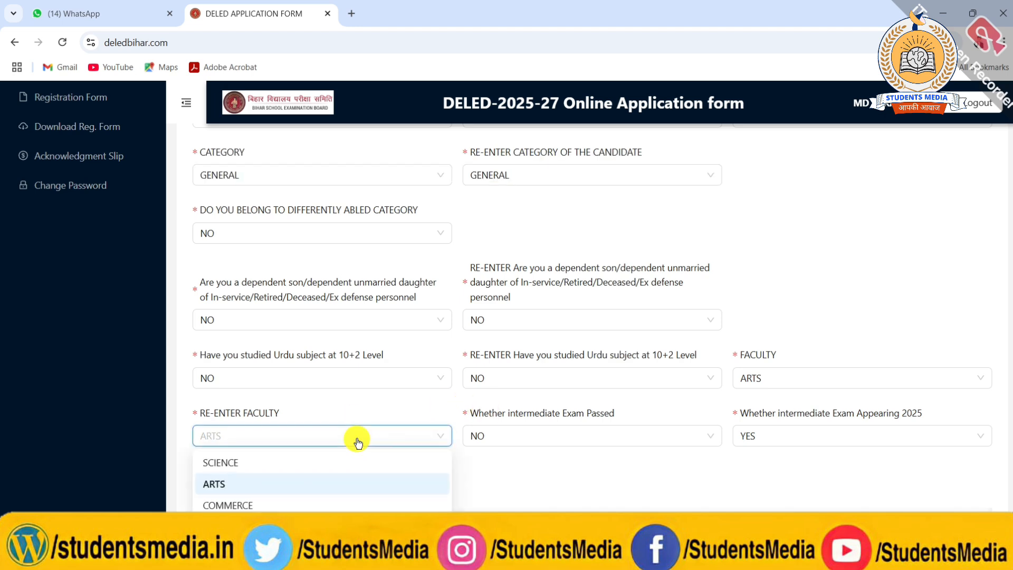
left_click(357, 443)
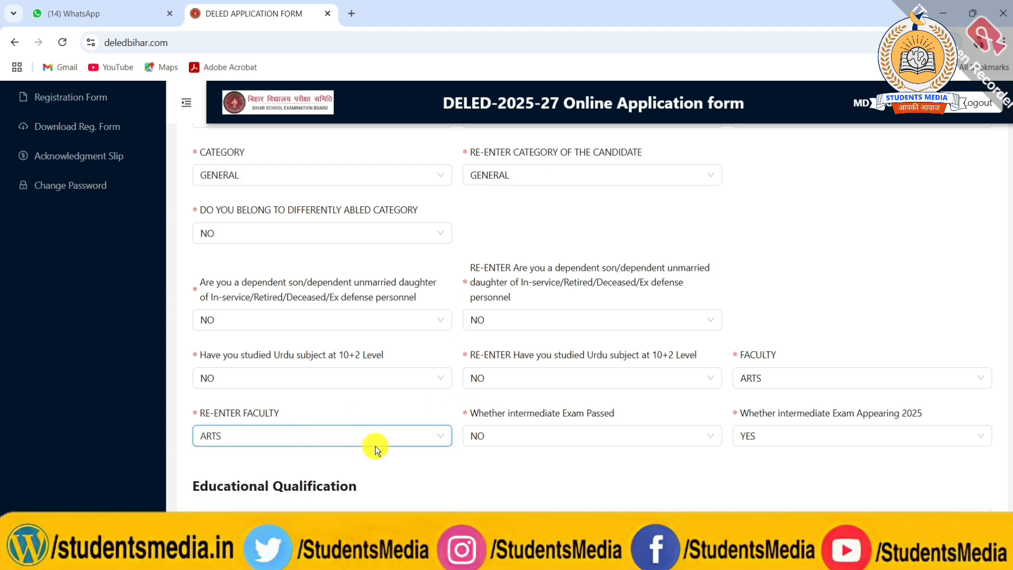
left_click(549, 432)
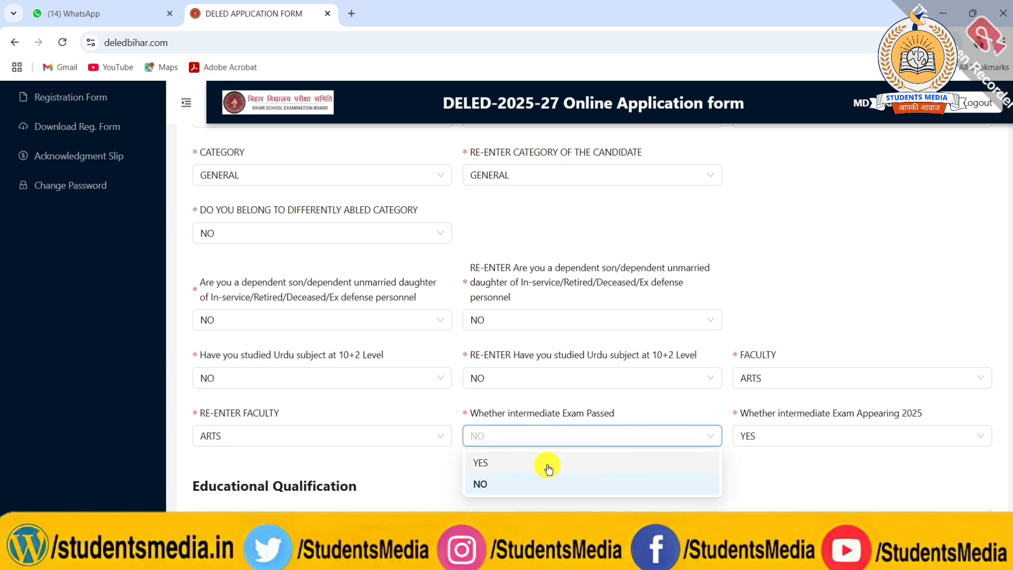
left_click(474, 484)
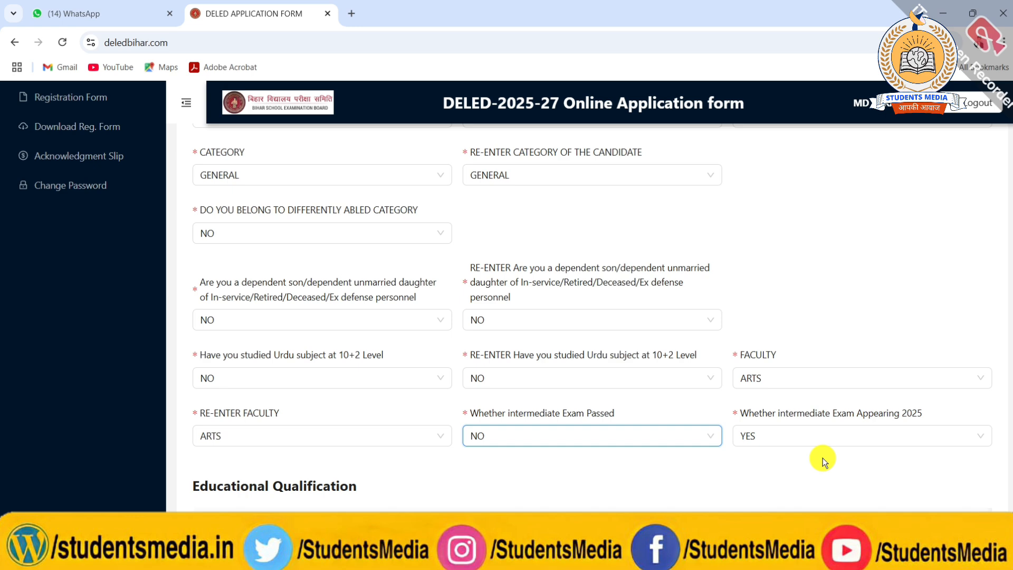
Try NO for whether the candidate is appearing in the 2025 intermediate exam, and restore the answer to YES.
left_click(802, 435)
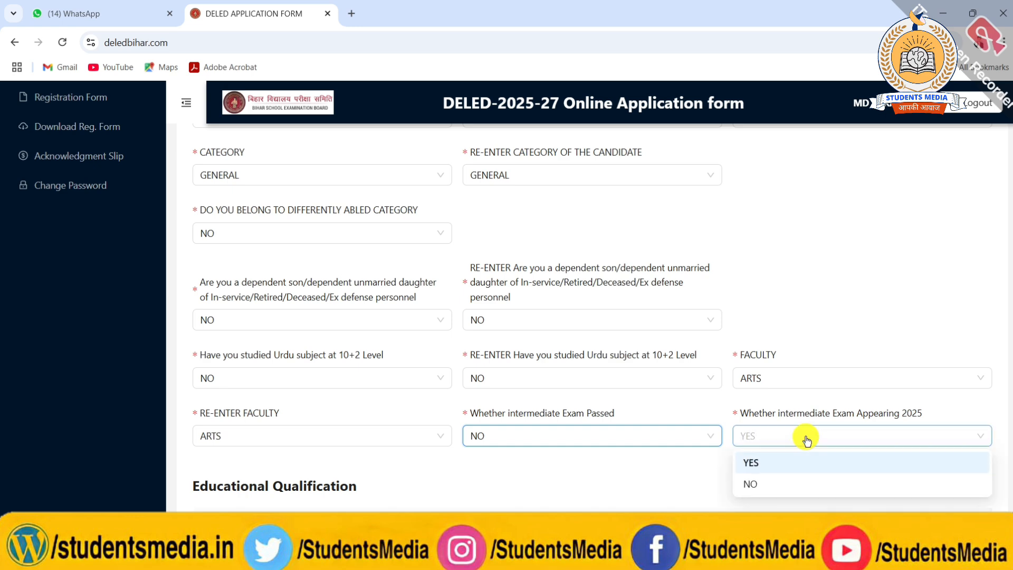
left_click(758, 462)
left_click(753, 436)
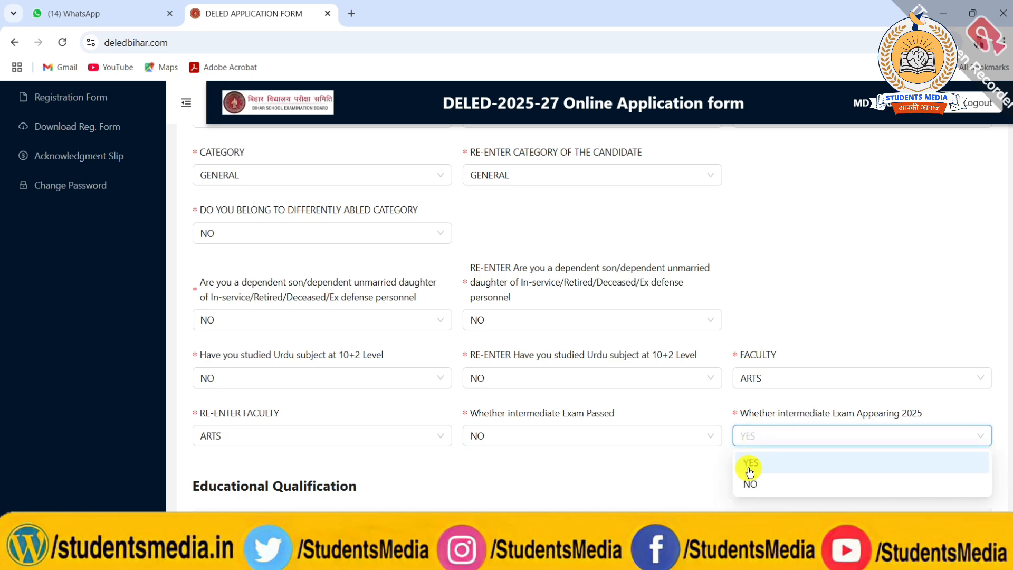
left_click(750, 482)
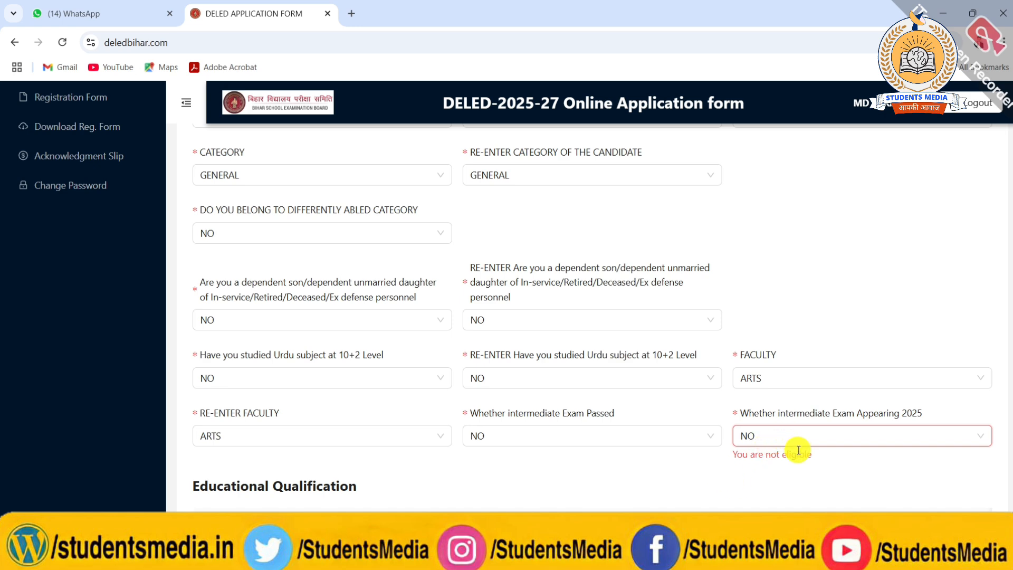
left_click(780, 436)
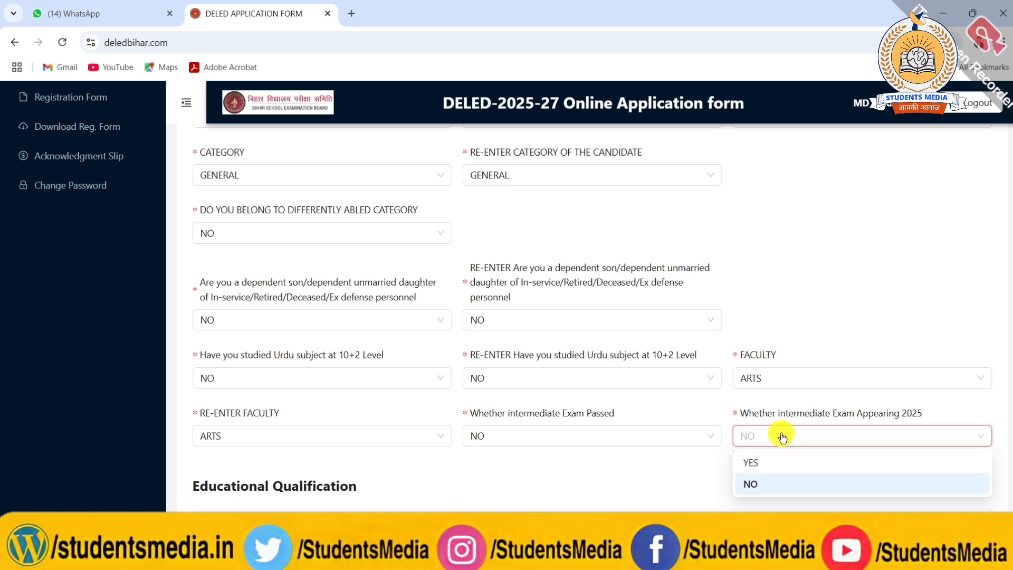
left_click(755, 460)
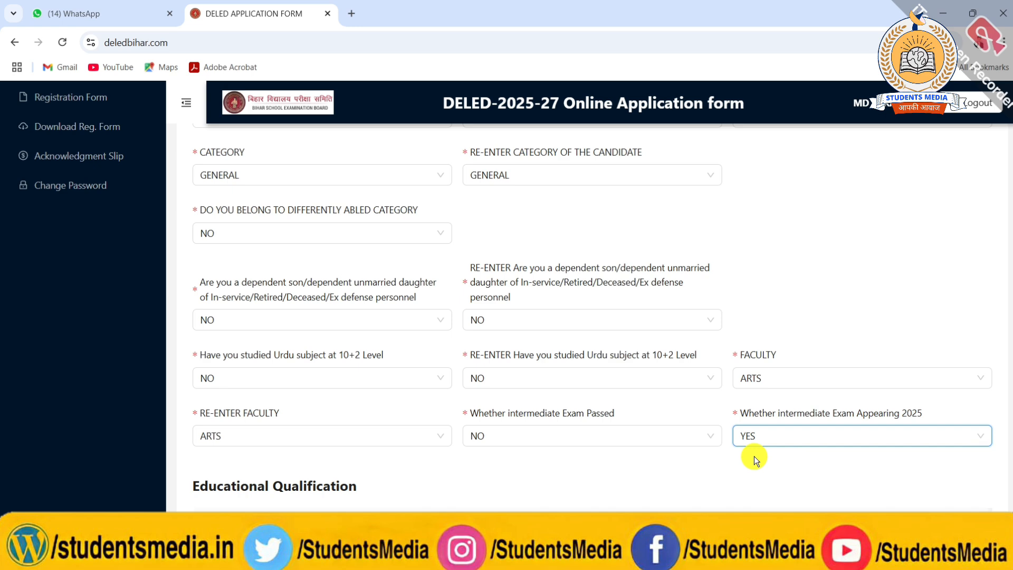
Save the application form with the confirmation declaration ticked.
scroll(755, 458, "down", 5)
scroll(753, 453, "down", 2)
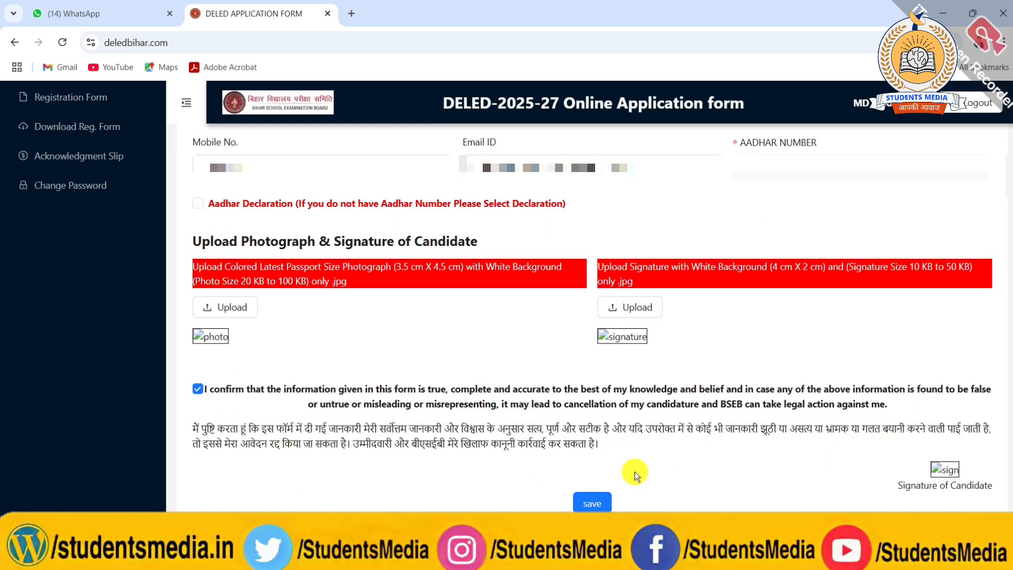
left_click(594, 501)
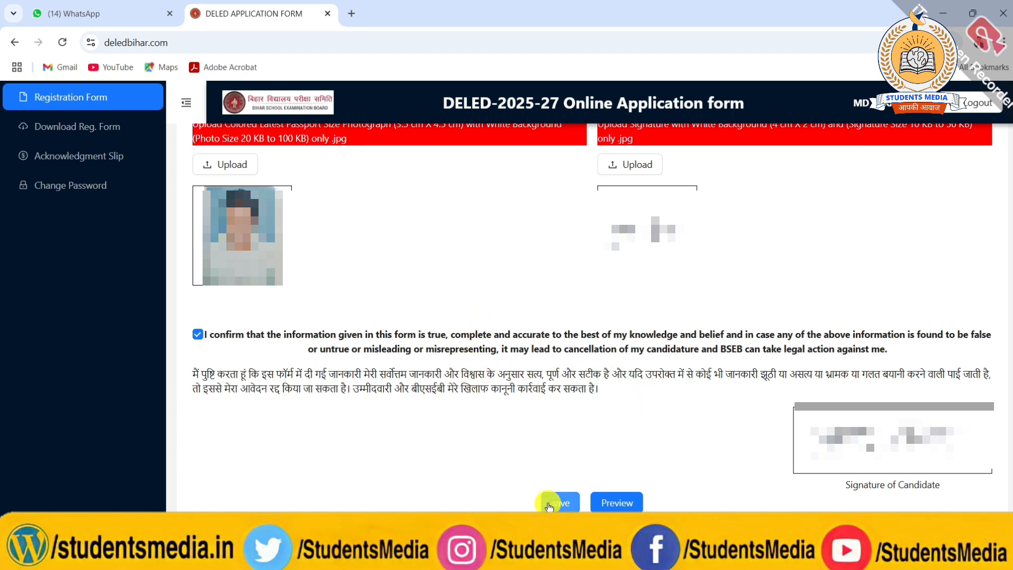
Open the preview of the saved application form and review its details down to the candidate's signature.
left_click(606, 499)
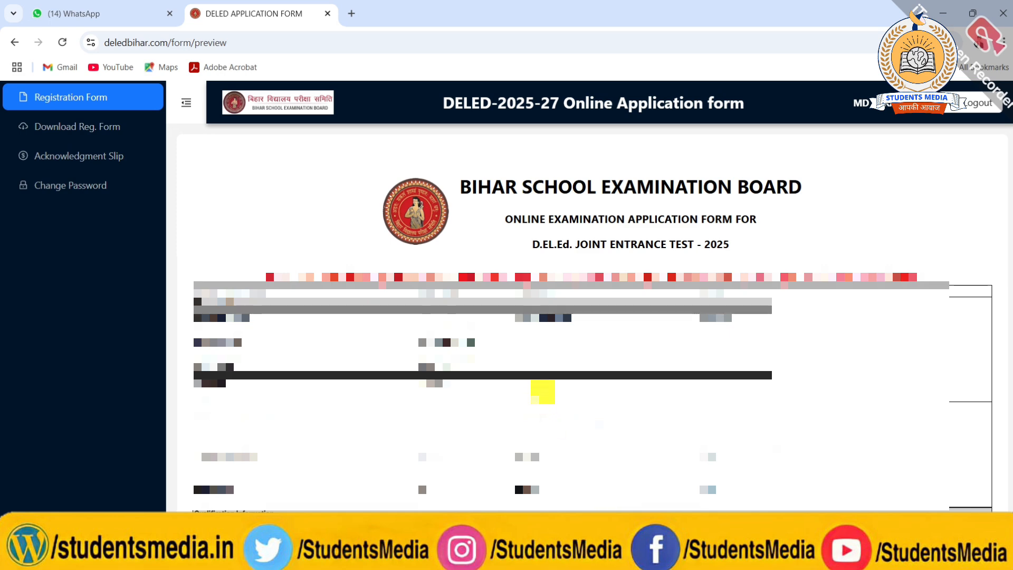
scroll(543, 392, "down", 5)
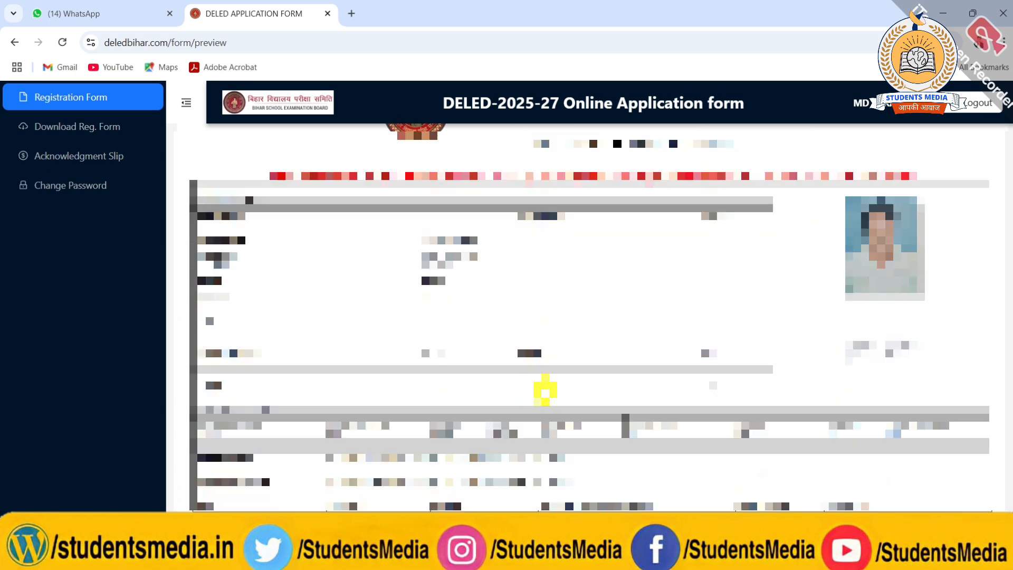
scroll(544, 391, "down", 1)
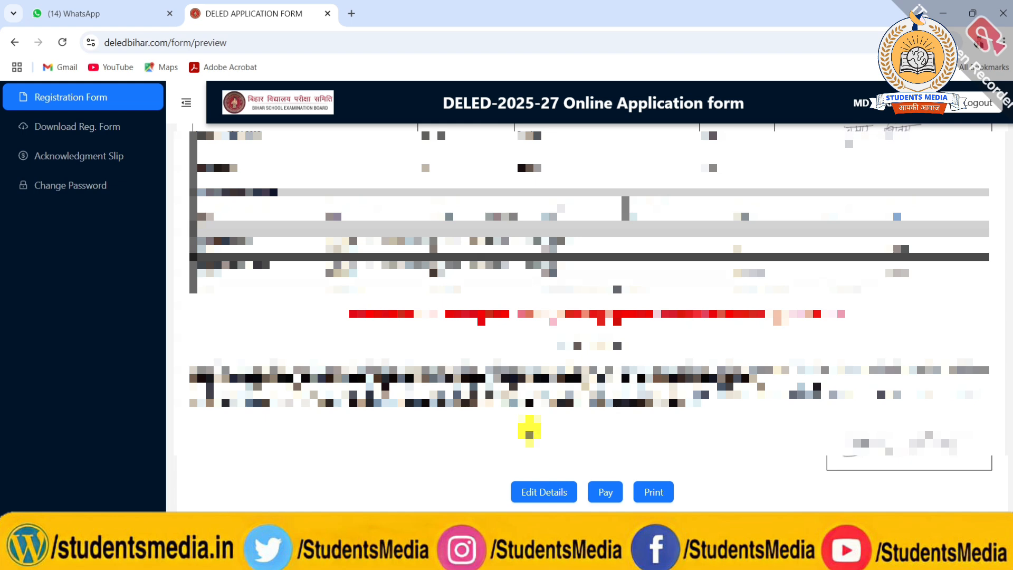
Proceed from the preview to the registration fee payment and open the sabPaisa payment gateway.
left_click(603, 488)
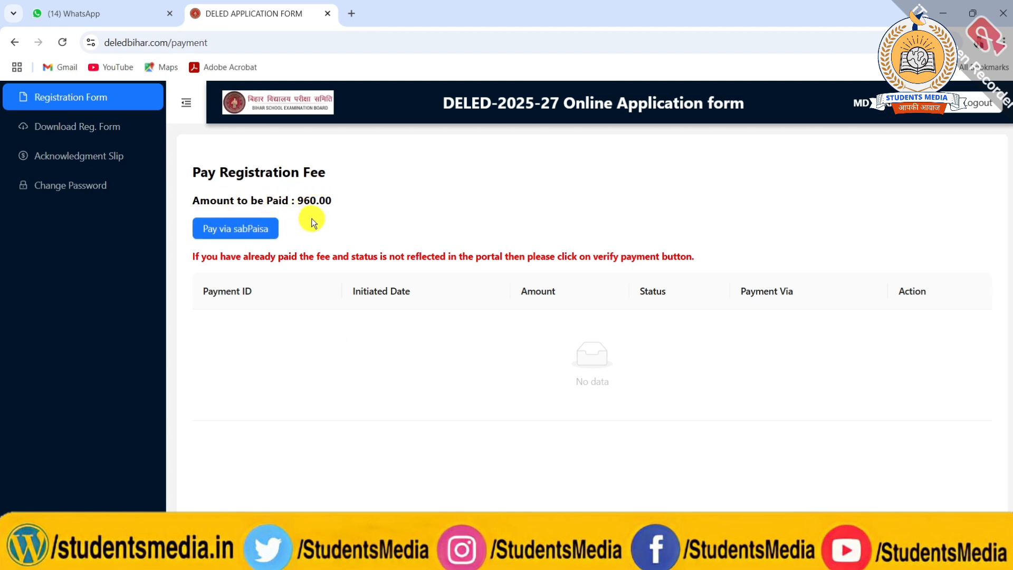
left_click(223, 219)
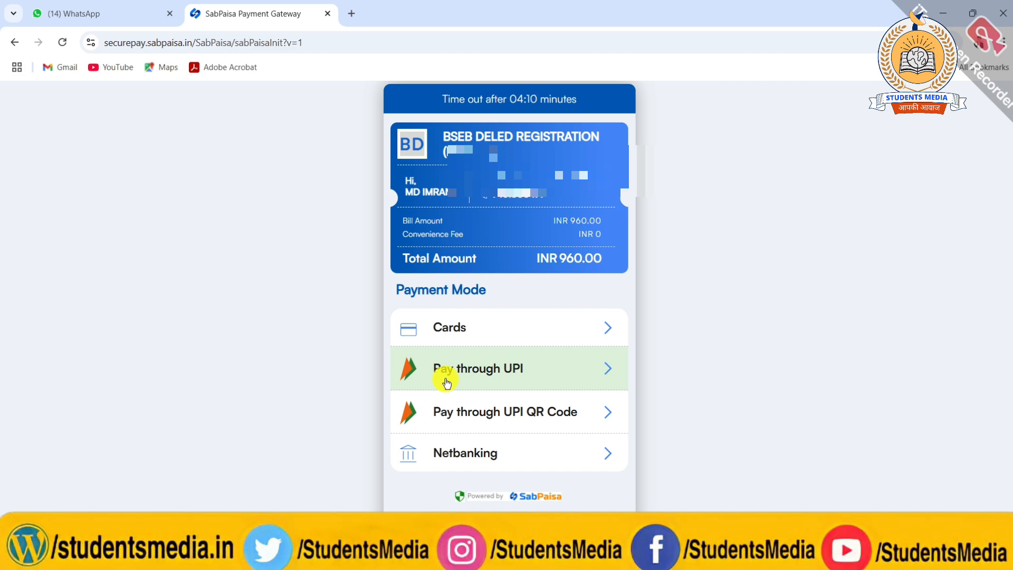
Switch to WhatsApp Web.
left_click(101, 7)
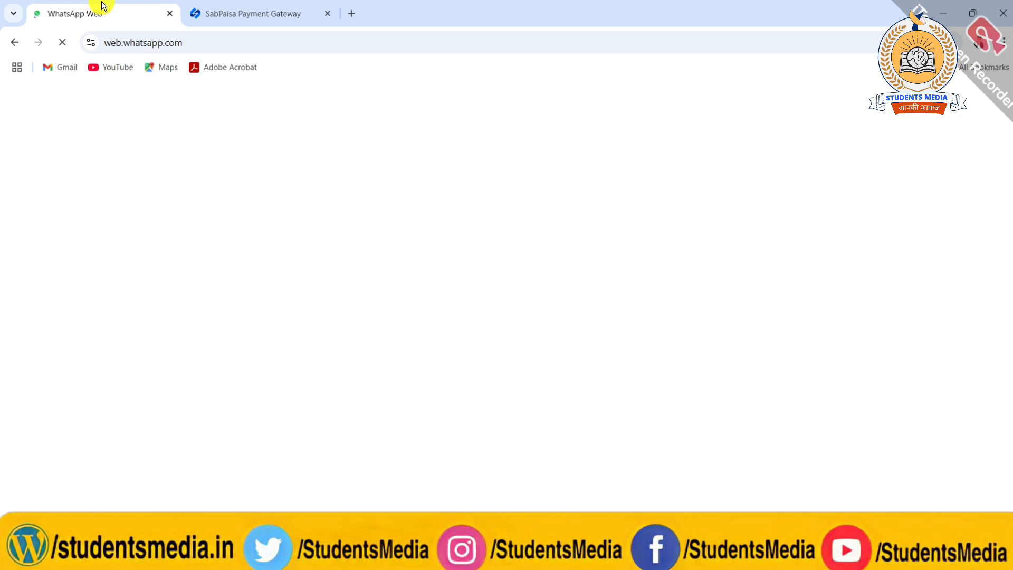